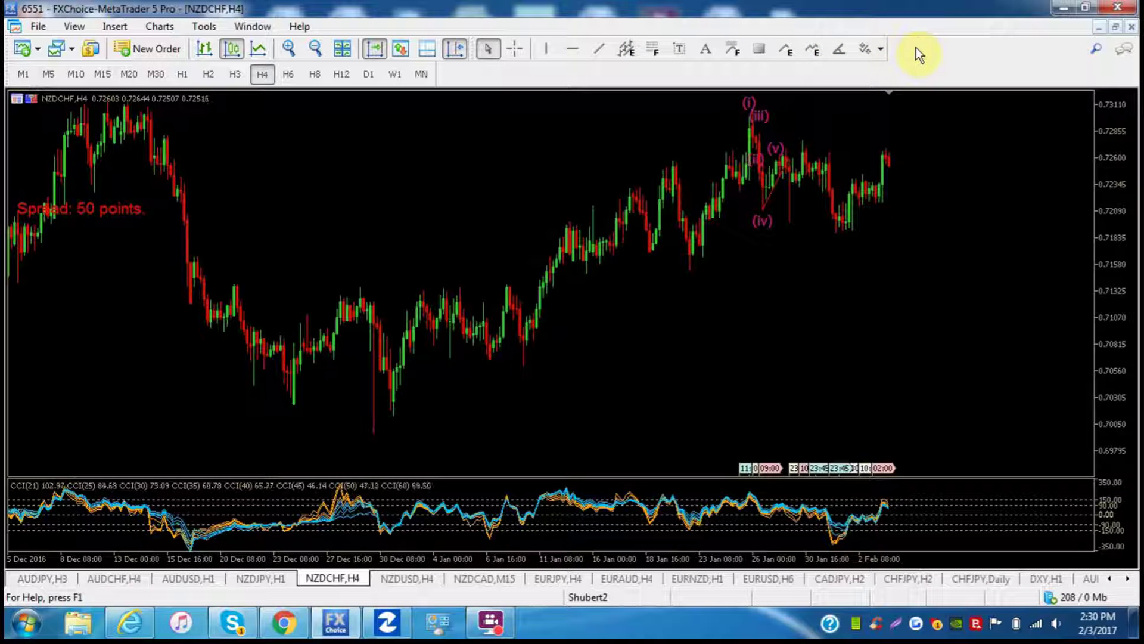
# Insert the Triangle tool into the Line Studies toolbar, just before Arrow
pyautogui.click(680, 49)
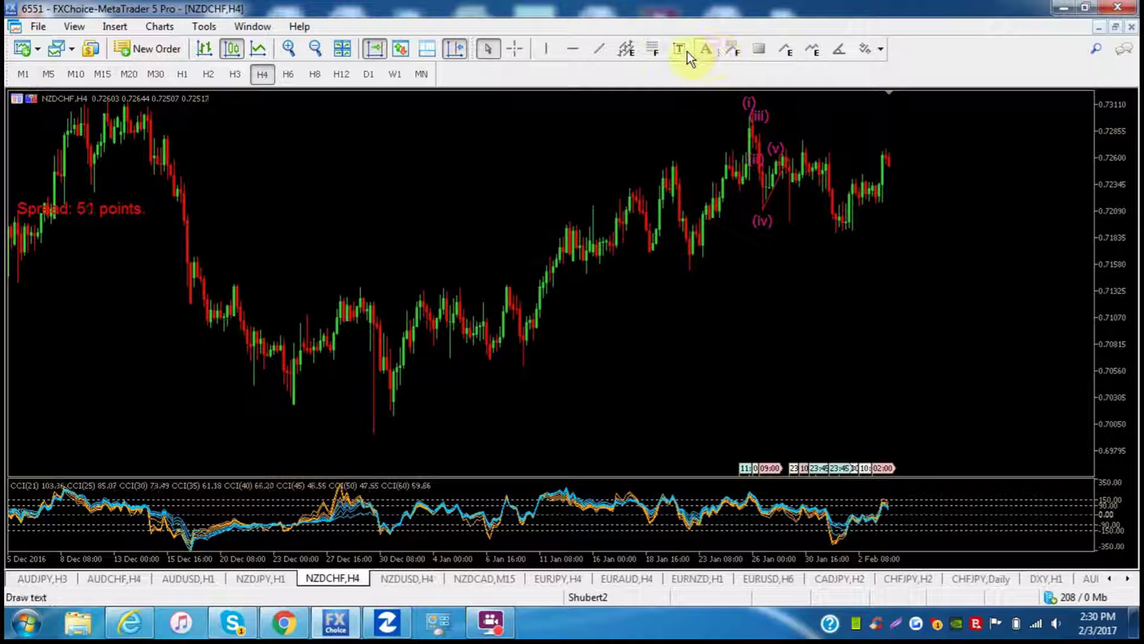
pyautogui.rightClick(701, 51)
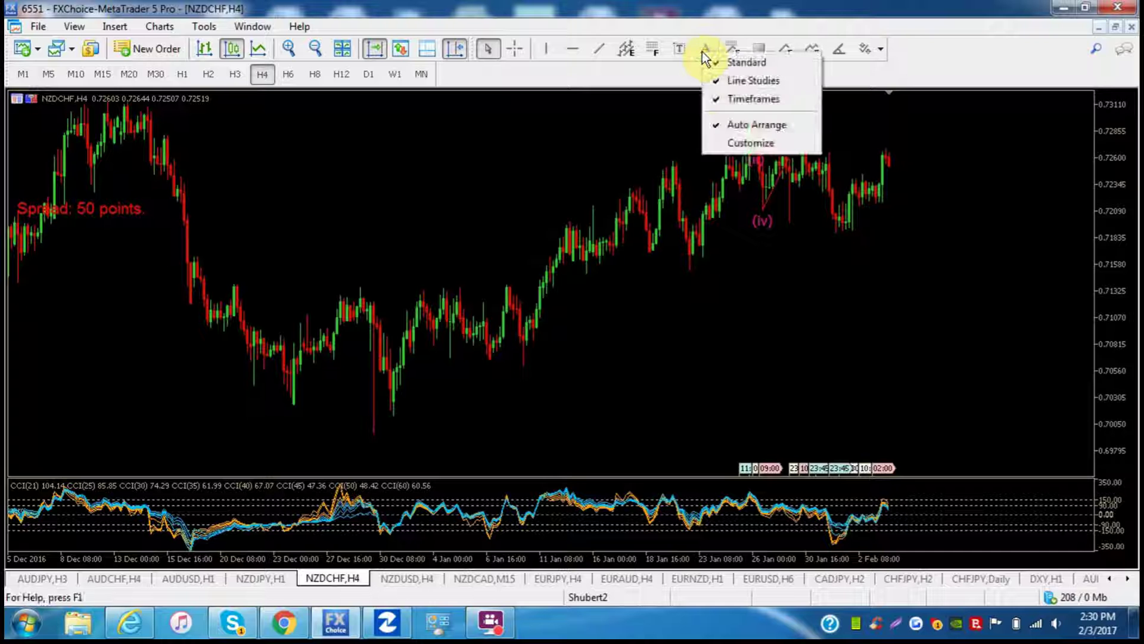
pyautogui.click(728, 142)
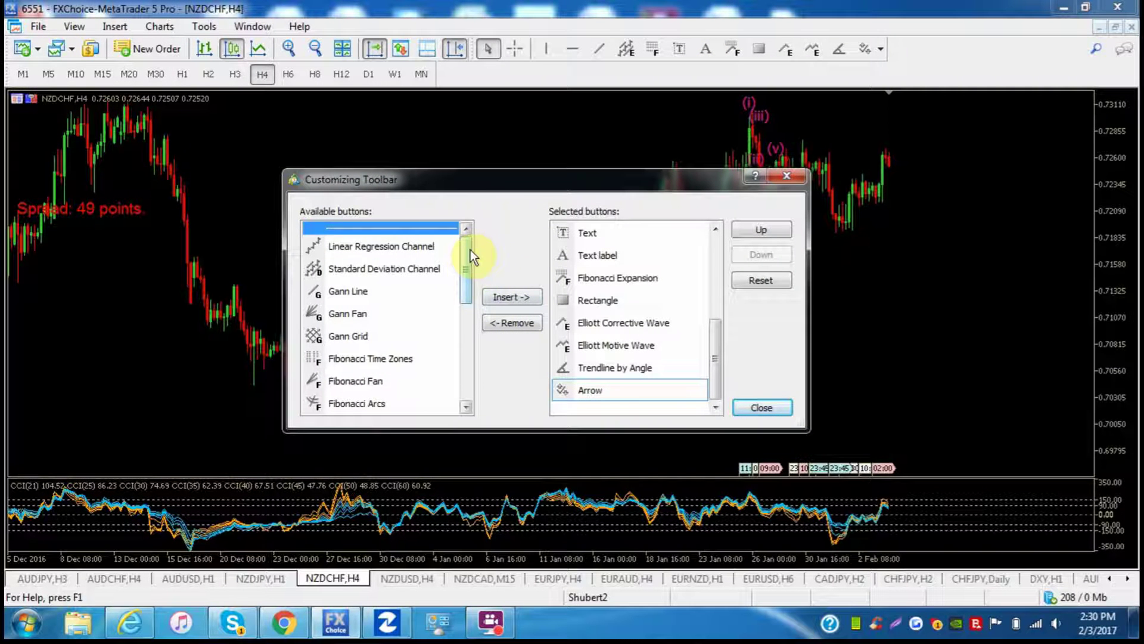
pyautogui.moveTo(469, 250); pyautogui.dragTo(467, 342)
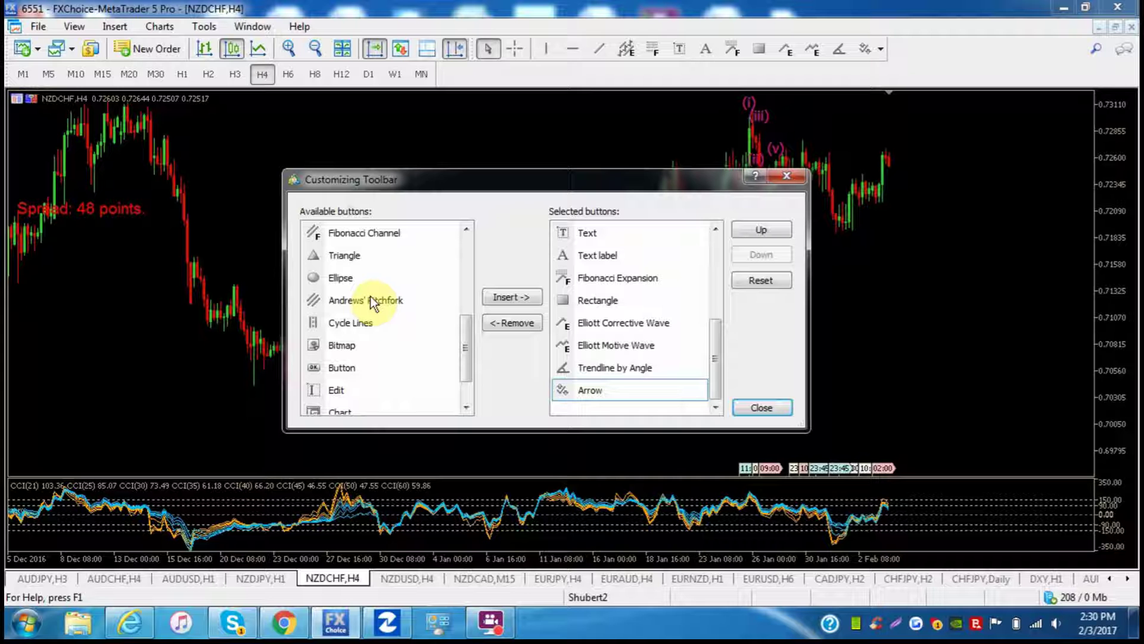
pyautogui.click(344, 255)
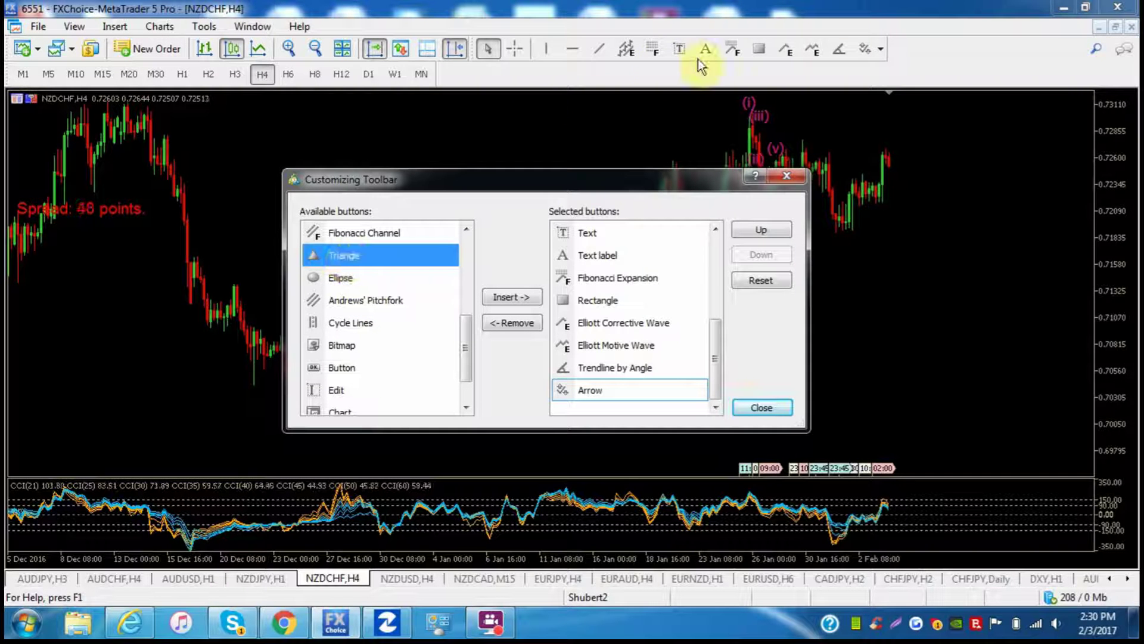
pyautogui.click(523, 295)
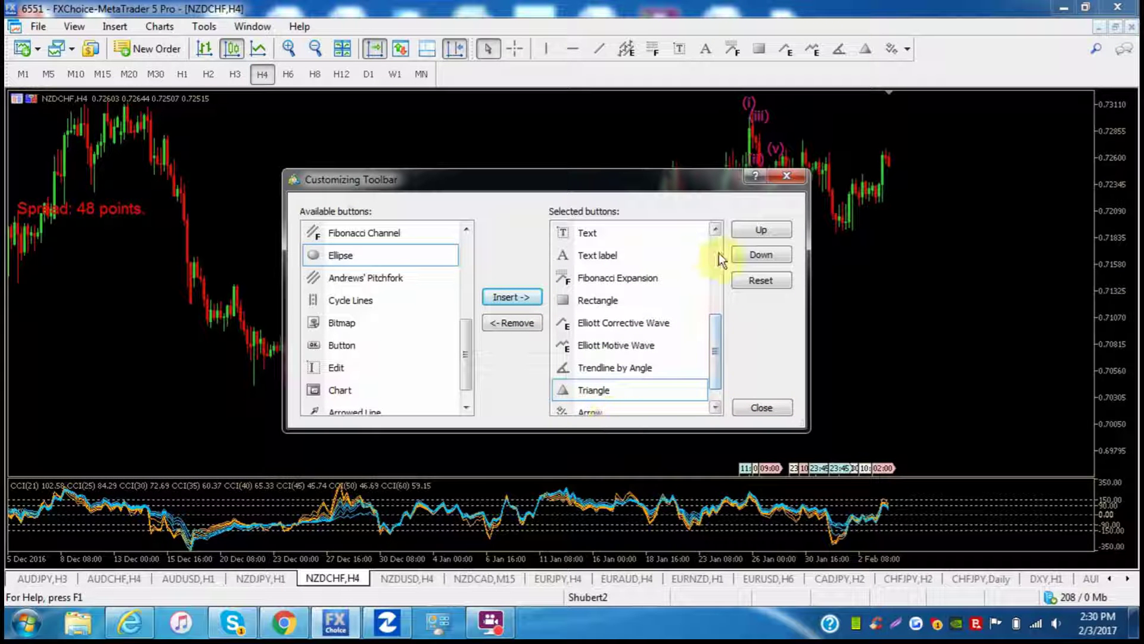
pyautogui.click(753, 407)
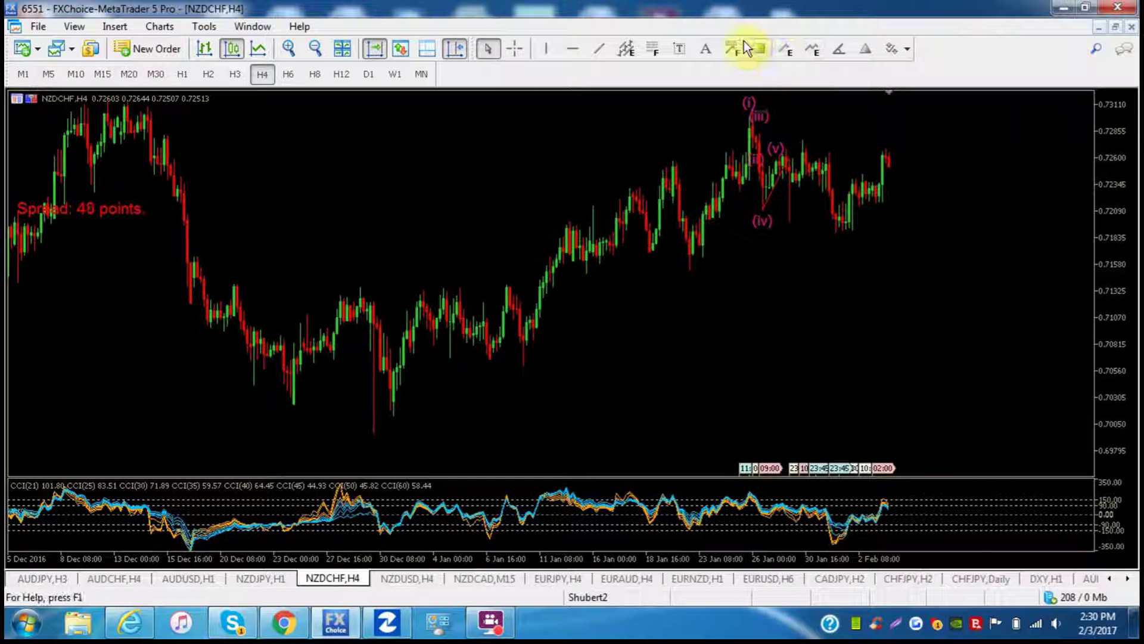
pyautogui.click(626, 47)
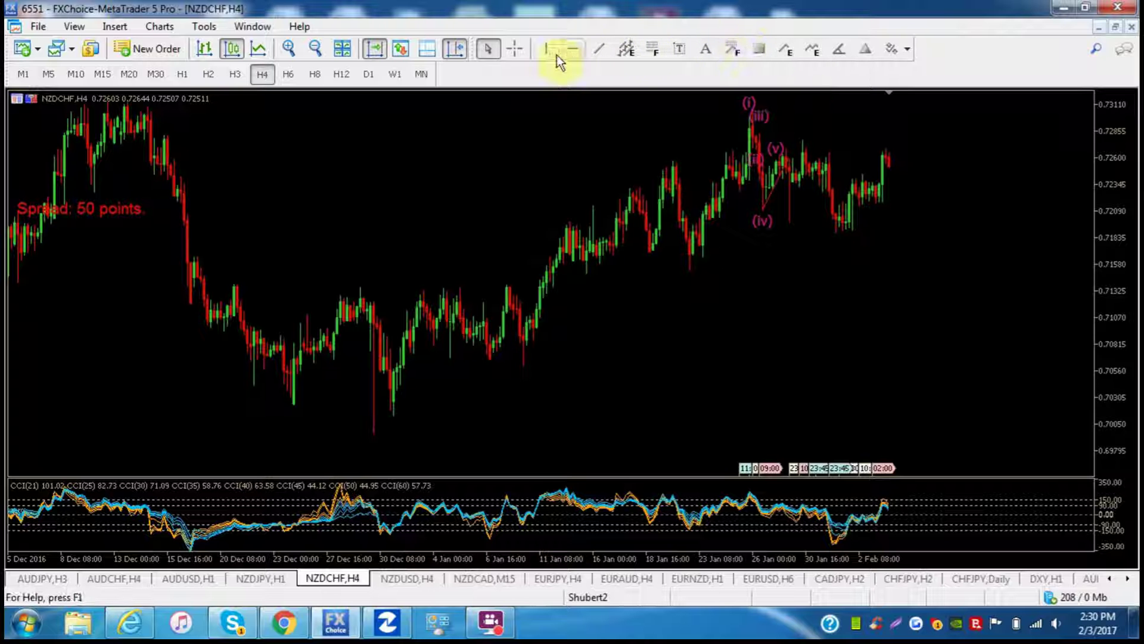
pyautogui.rightClick(714, 44)
pyautogui.click(744, 135)
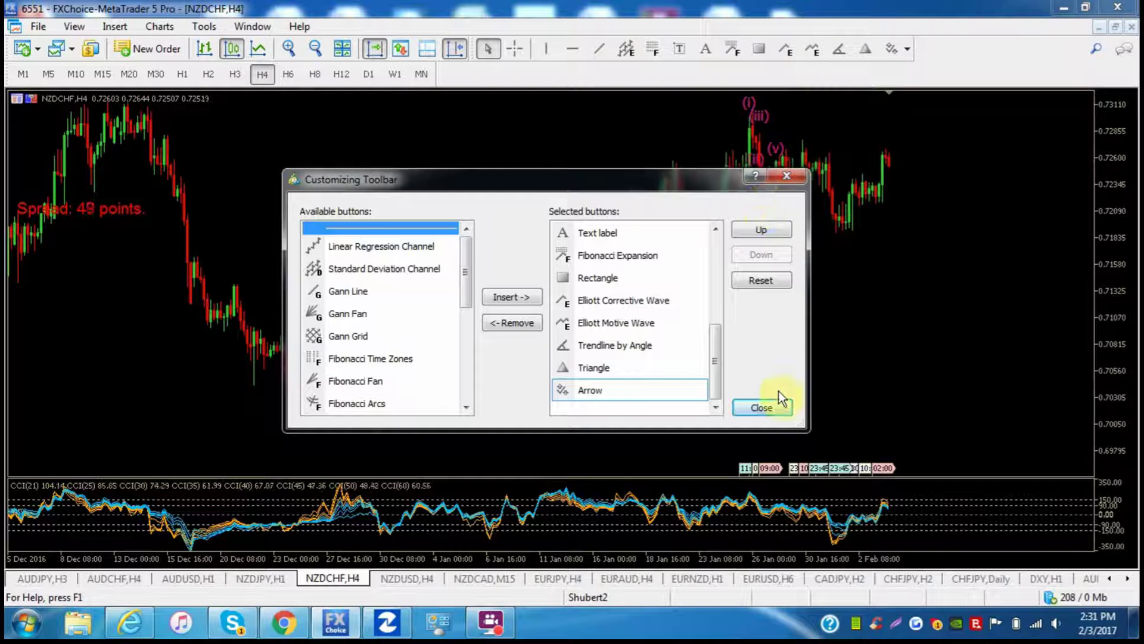
pyautogui.click(762, 412)
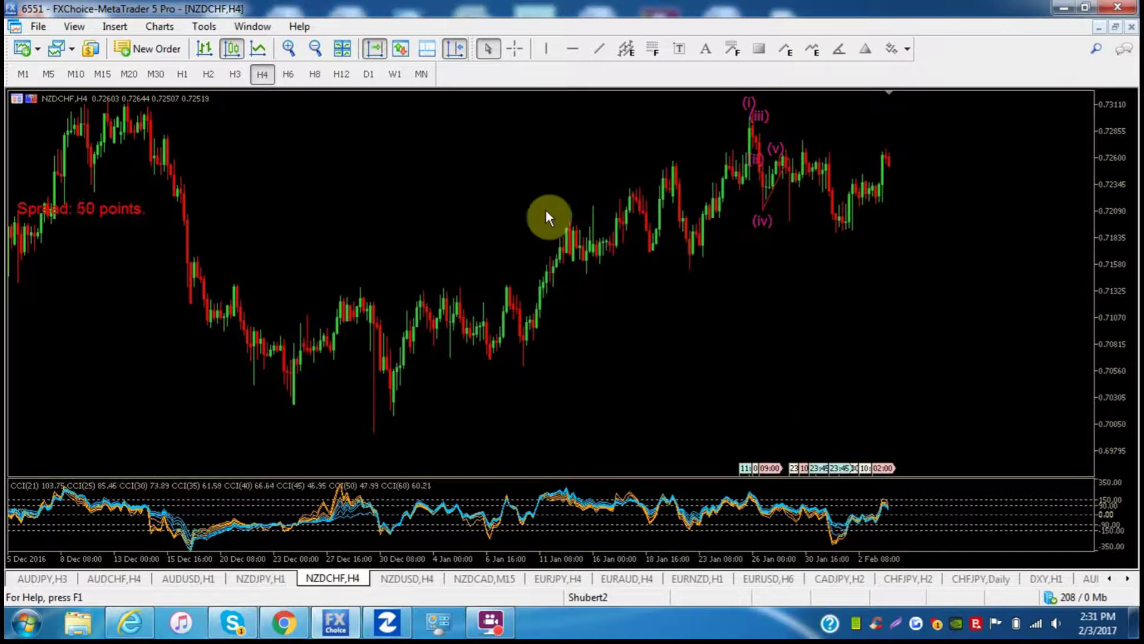
pyautogui.rightClick(197, 74)
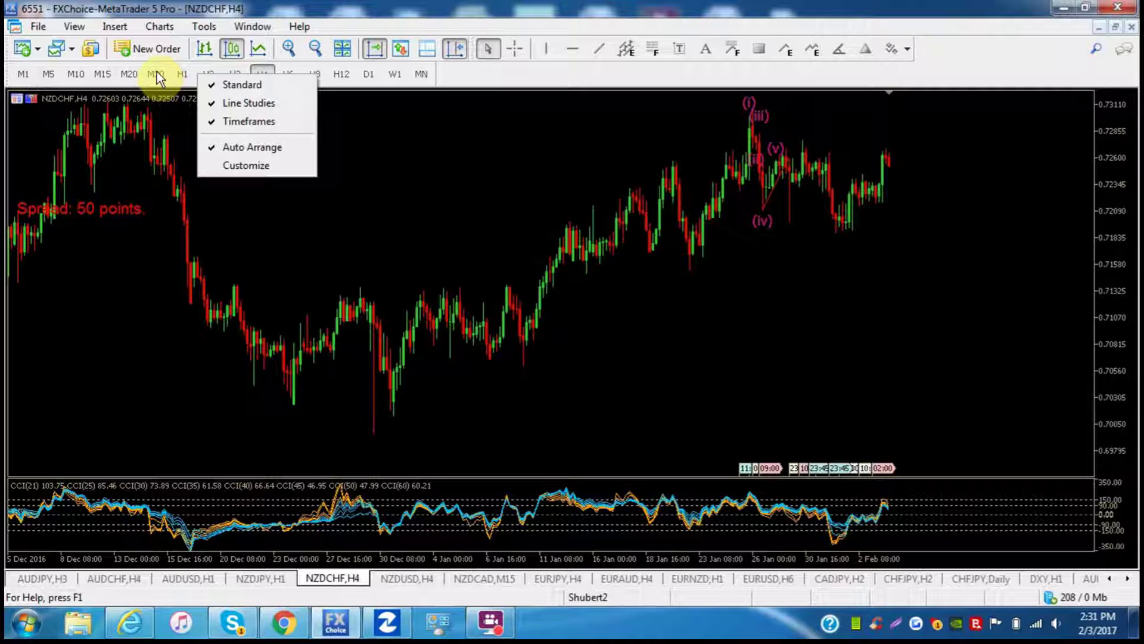
pyautogui.click(243, 166)
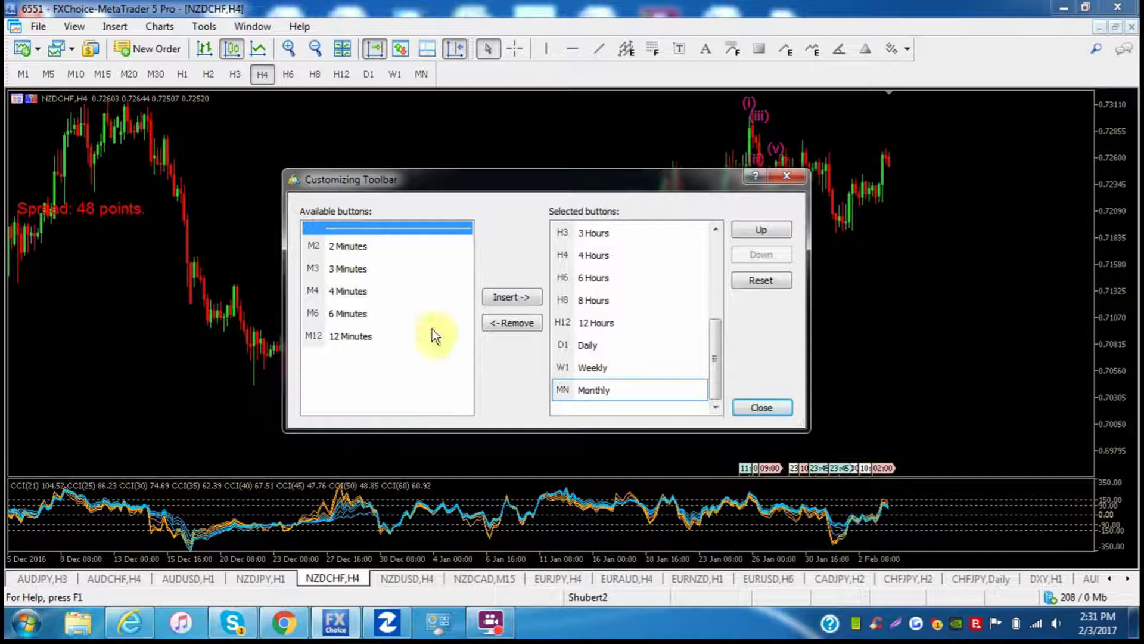
# Add a 2 Minutes (M2) button to the timeframe toolbar between W1 and MN
pyautogui.click(755, 405)
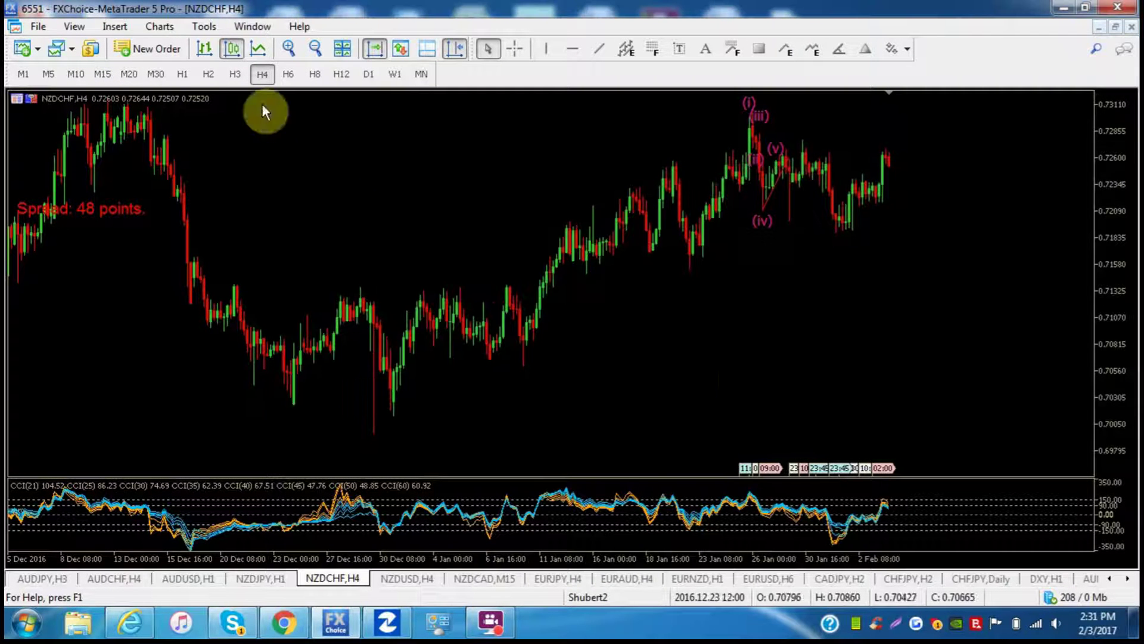
pyautogui.rightClick(184, 72)
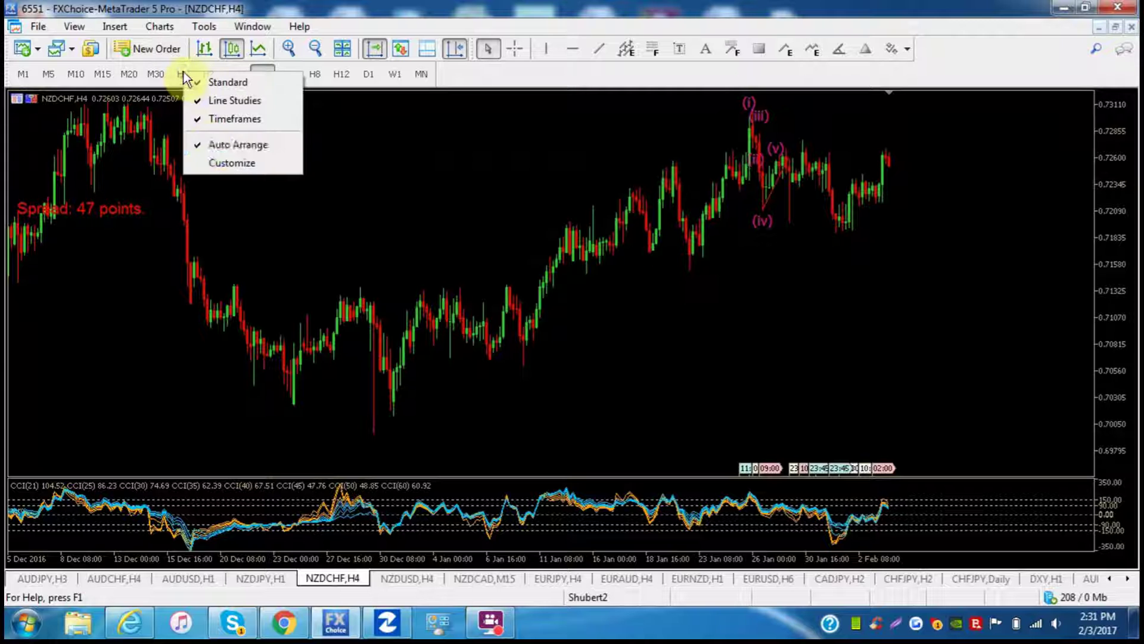
pyautogui.click(206, 161)
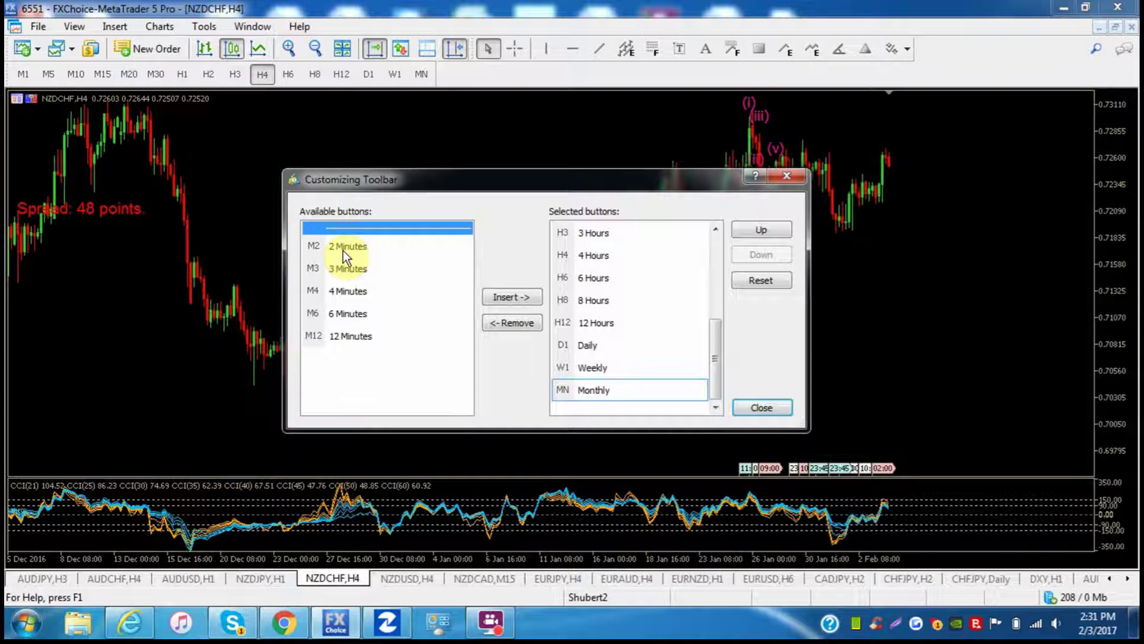
pyautogui.click(342, 246)
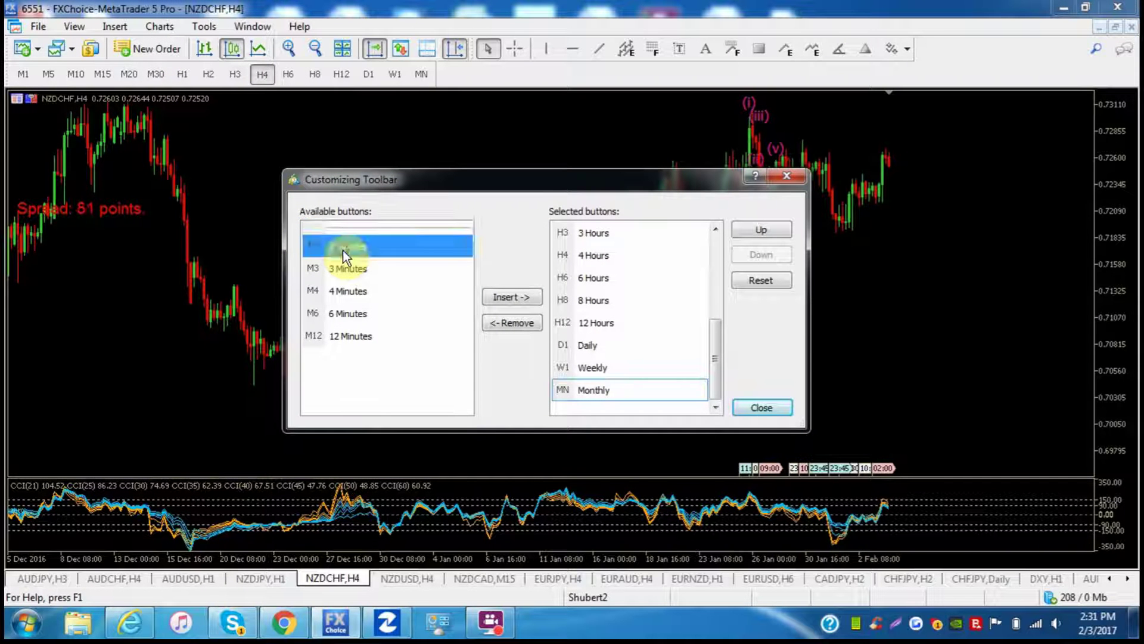
pyautogui.click(509, 296)
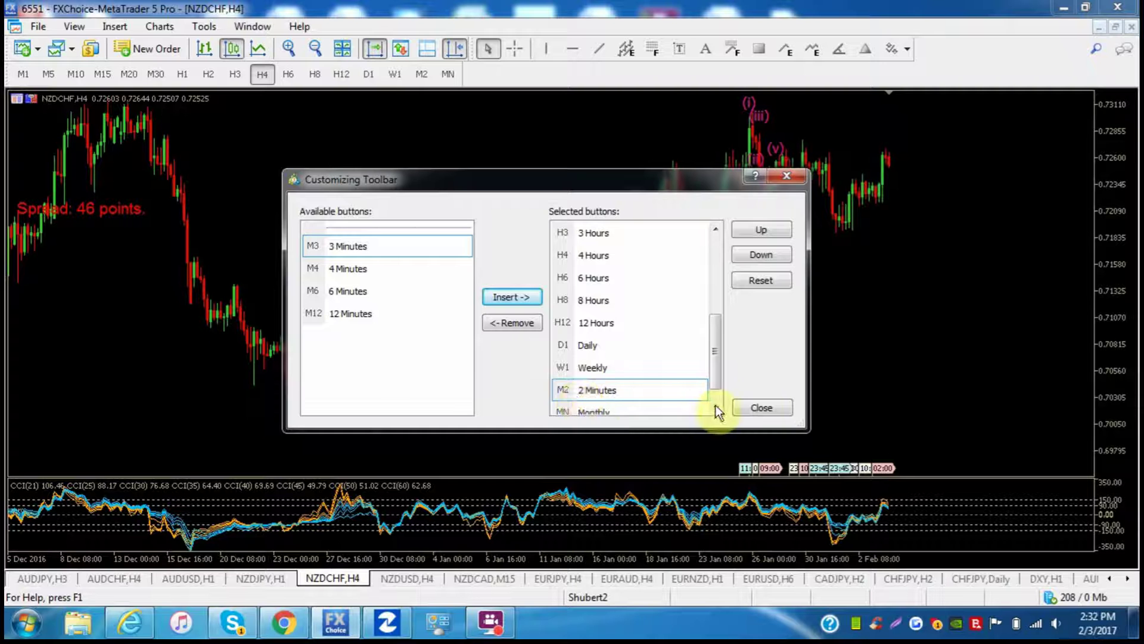
pyautogui.click(761, 407)
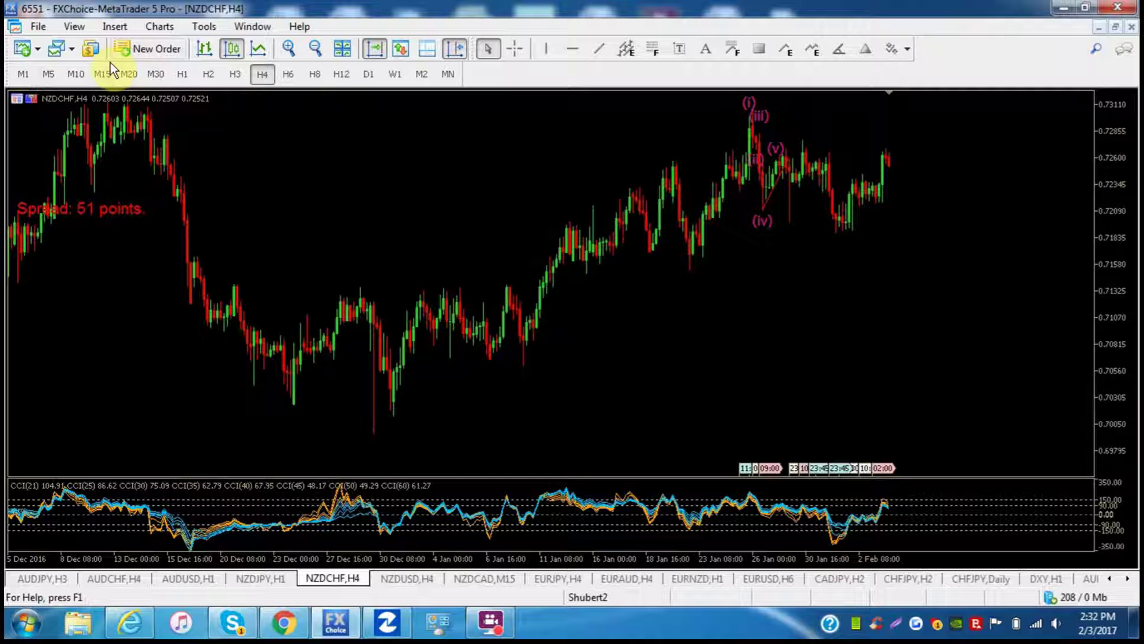
# Move the 2 Minutes button up the list so M2 sits between M1 and M5
pyautogui.rightClick(203, 69)
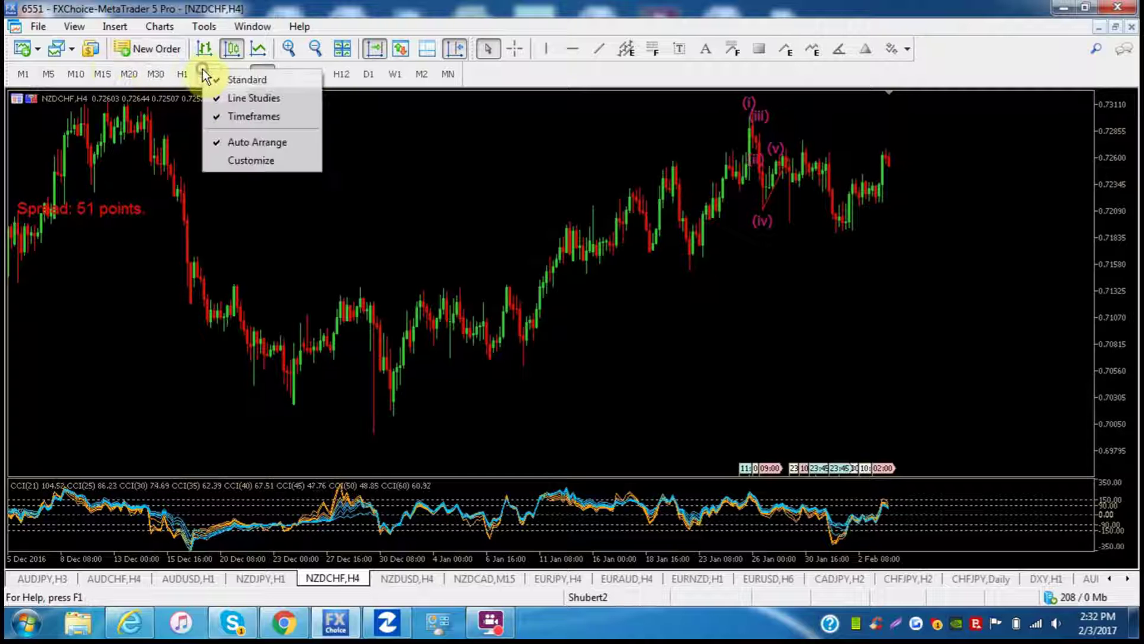
pyautogui.click(226, 160)
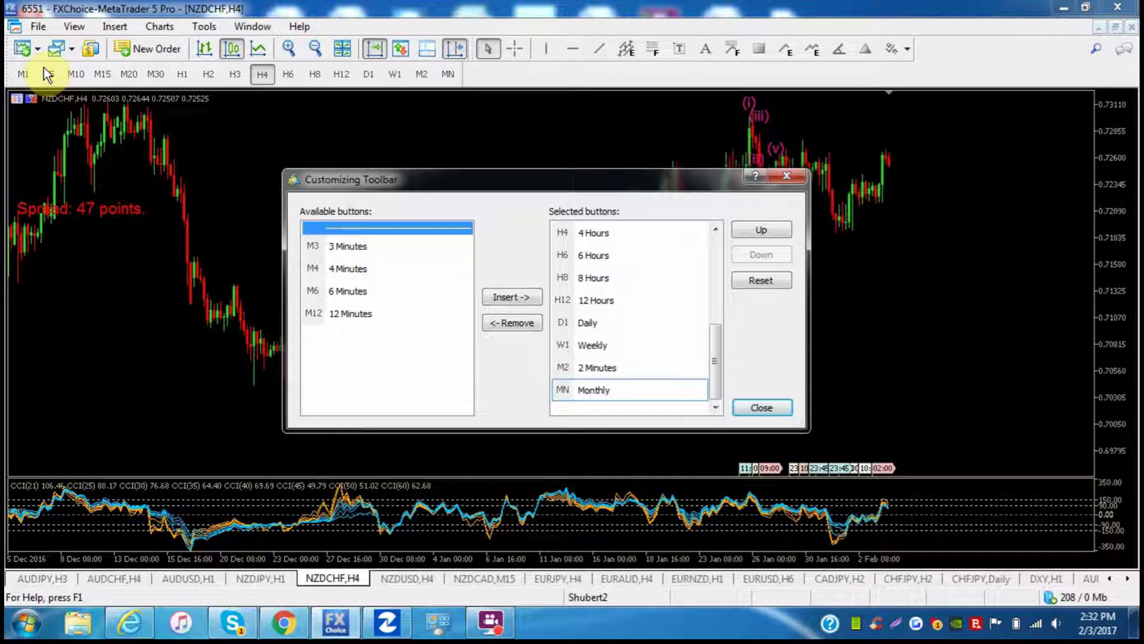
pyautogui.click(590, 369)
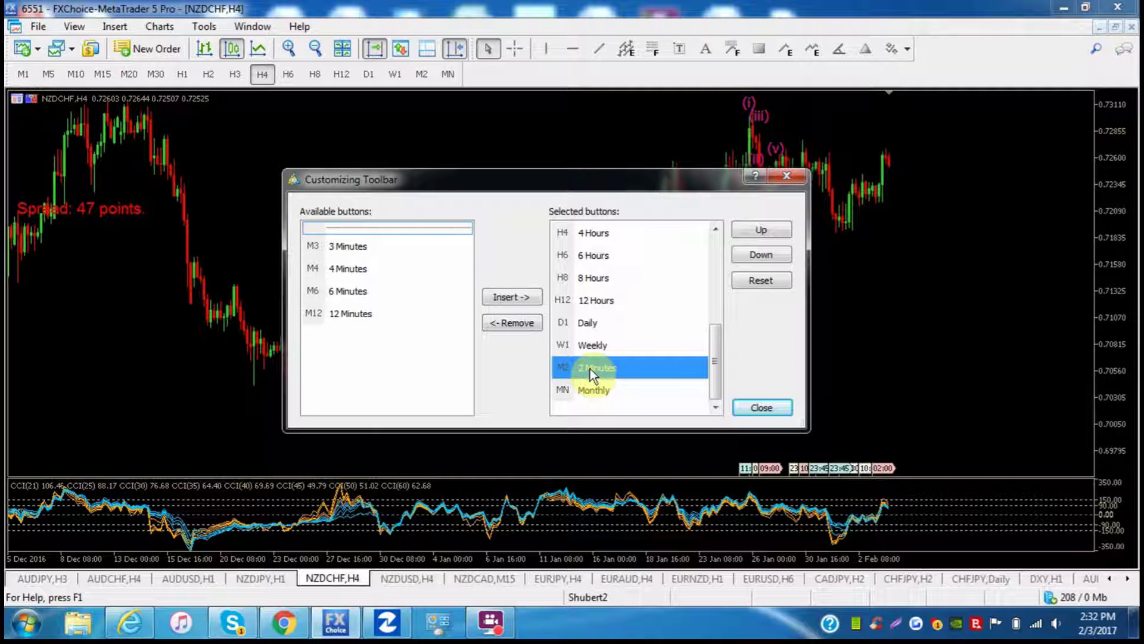
pyautogui.click(753, 229)
pyautogui.click(754, 229)
pyautogui.click(753, 229)
pyautogui.click(754, 229)
pyautogui.click(754, 229)
pyautogui.click(753, 229)
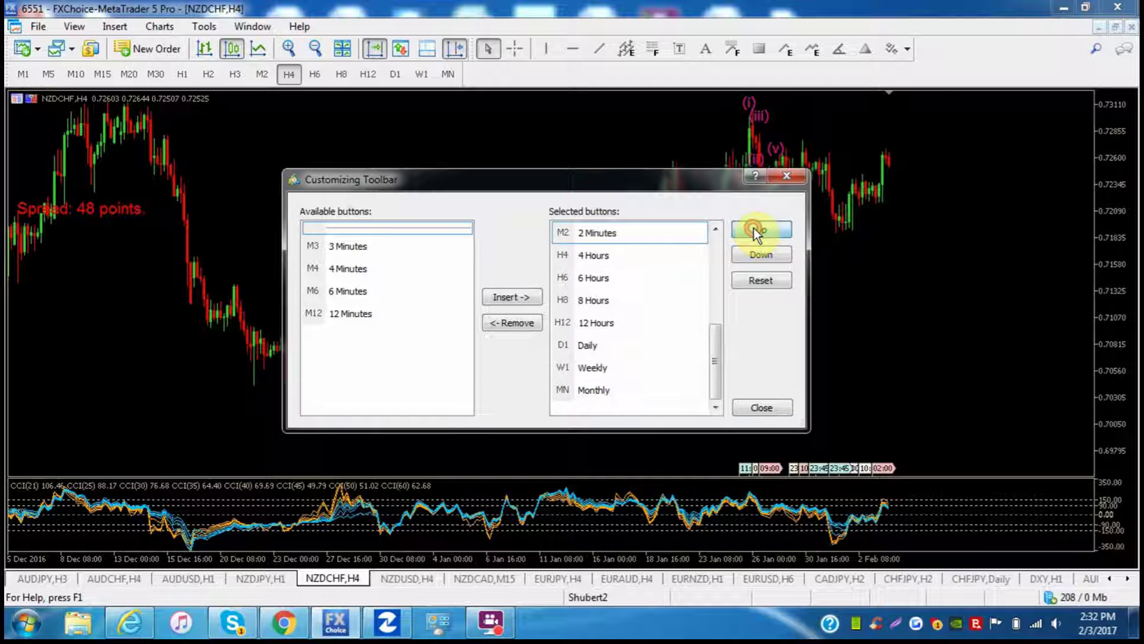
pyautogui.click(754, 229)
pyautogui.click(754, 229)
pyautogui.click(753, 228)
pyautogui.click(753, 229)
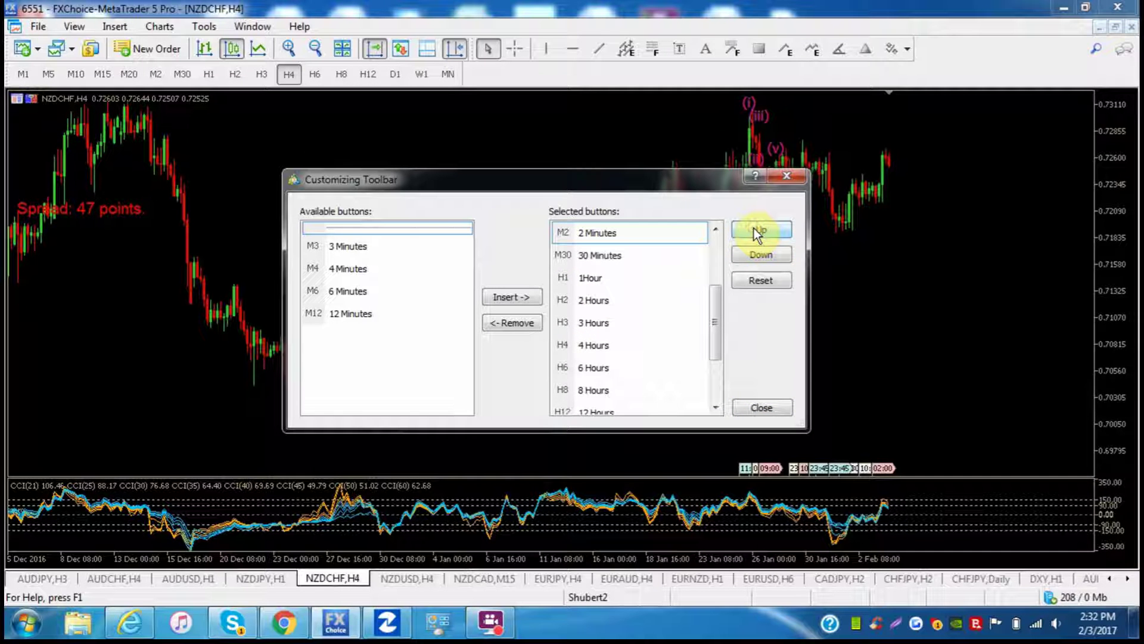
pyautogui.click(754, 229)
pyautogui.click(753, 230)
pyautogui.click(754, 229)
pyautogui.click(753, 228)
pyautogui.click(754, 229)
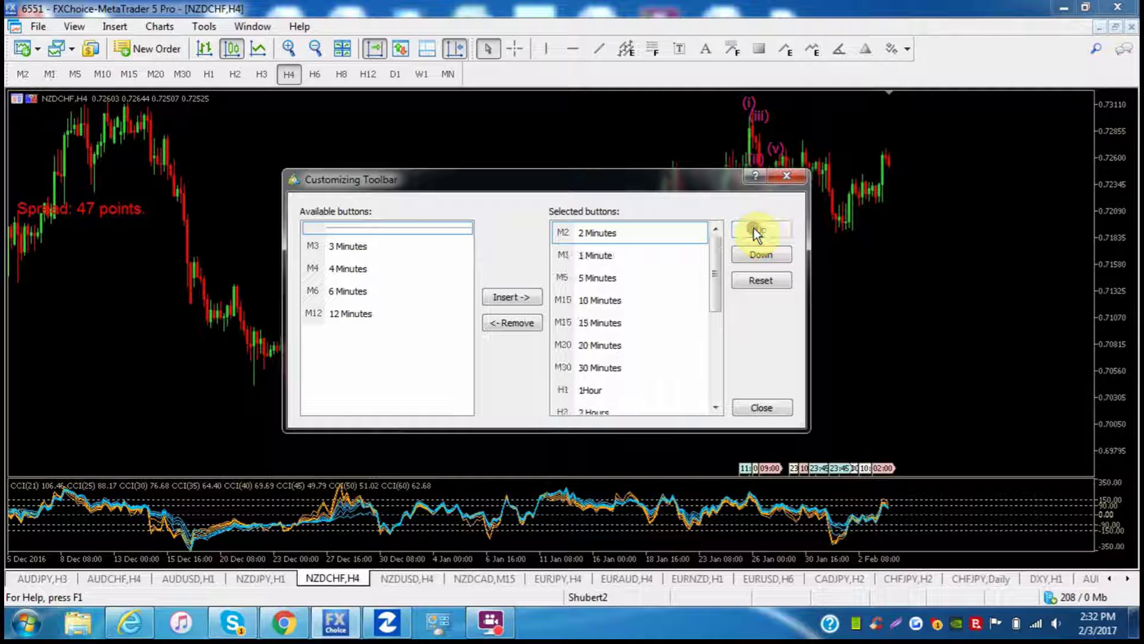
pyautogui.click(764, 254)
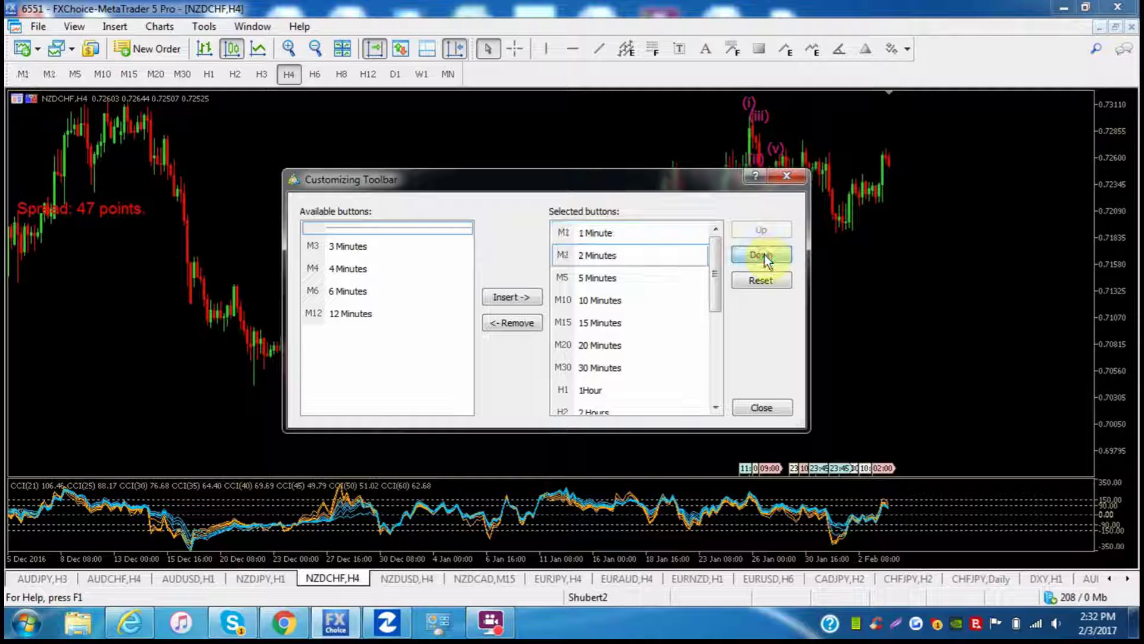
pyautogui.click(757, 411)
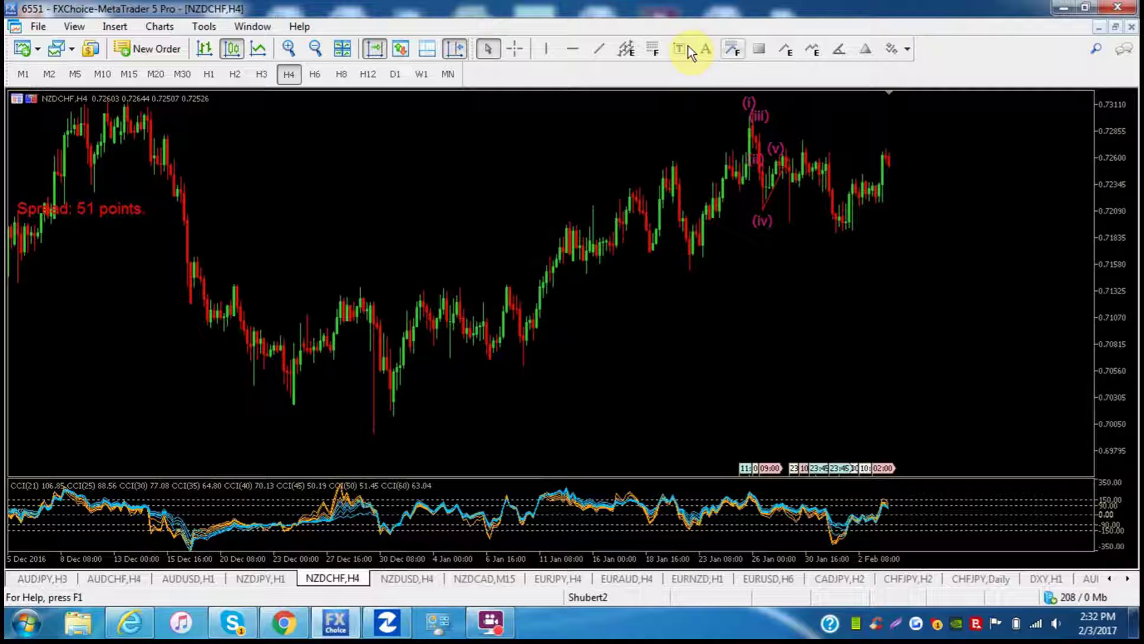
pyautogui.rightClick(271, 85)
pyautogui.click(310, 172)
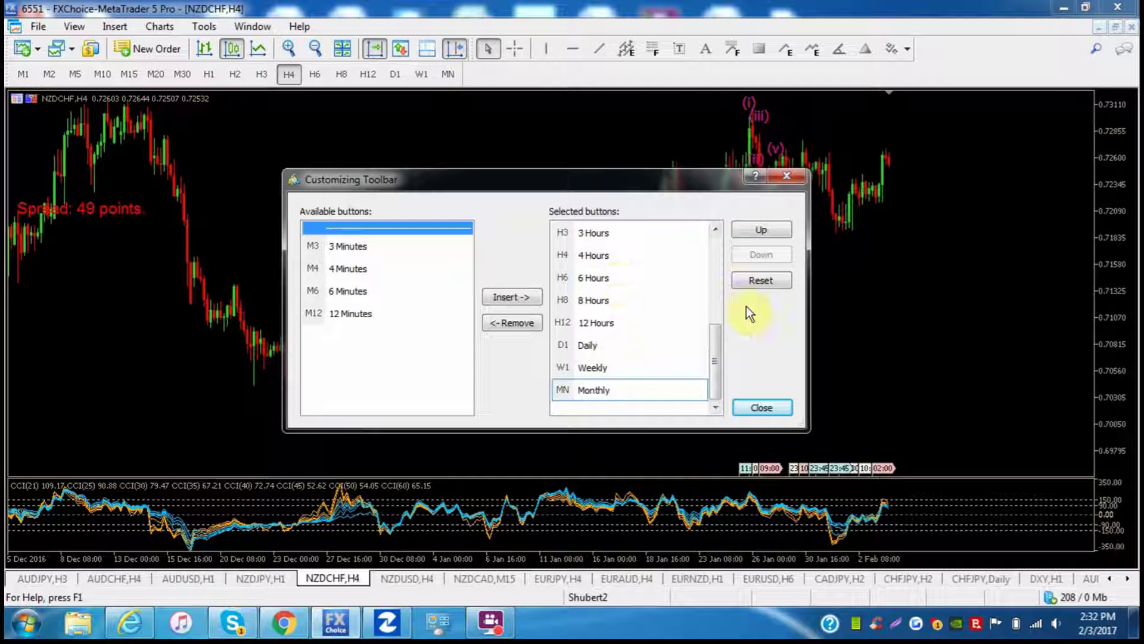
pyautogui.click(609, 253)
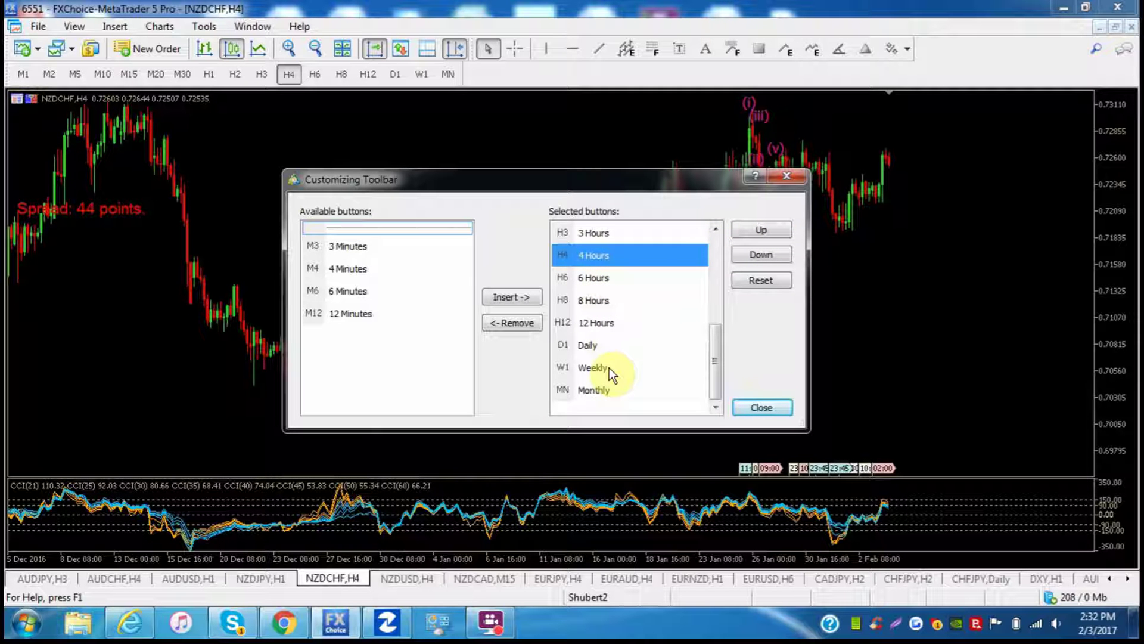
pyautogui.click(762, 408)
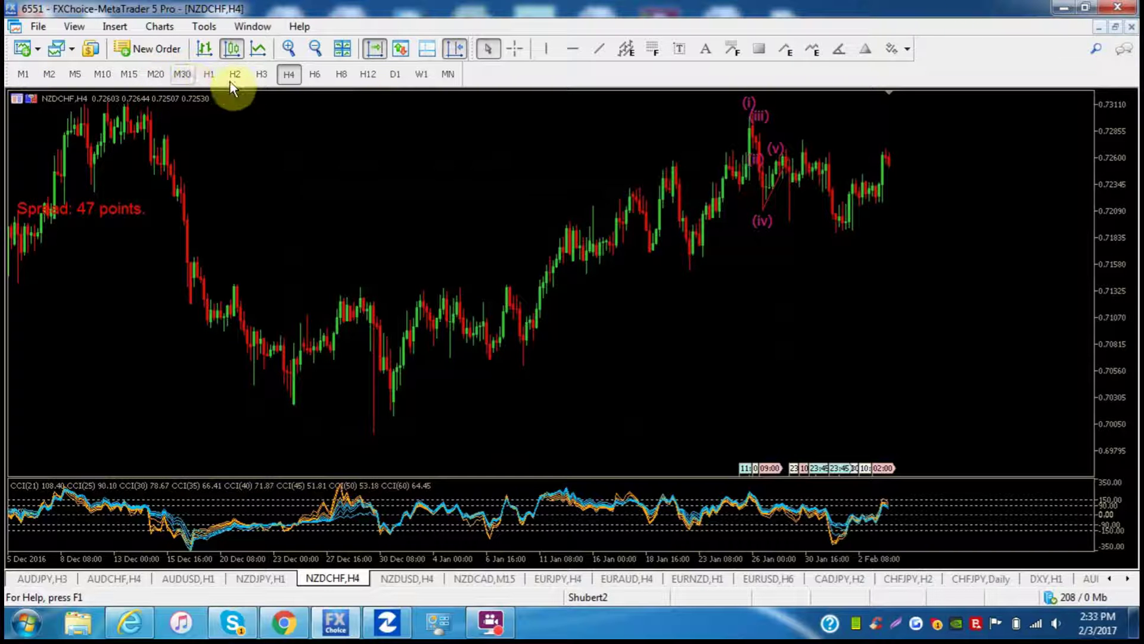
# Switch NZDCHF to D1 and remove the 2 Minutes button from the timeframe toolbar
pyautogui.click(407, 80)
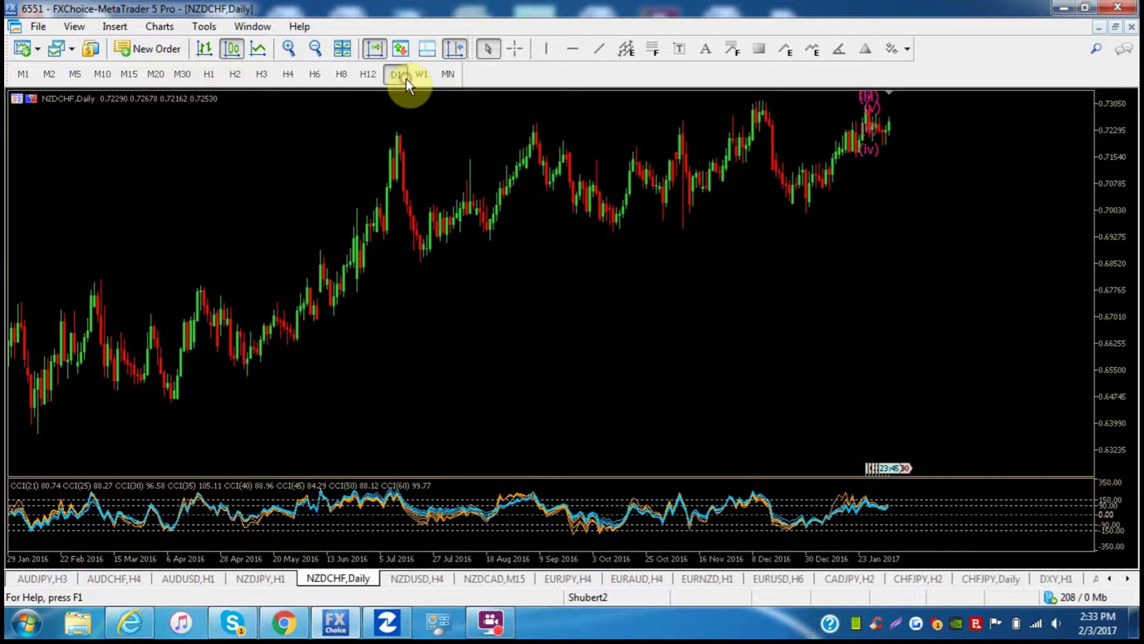
pyautogui.rightClick(329, 81)
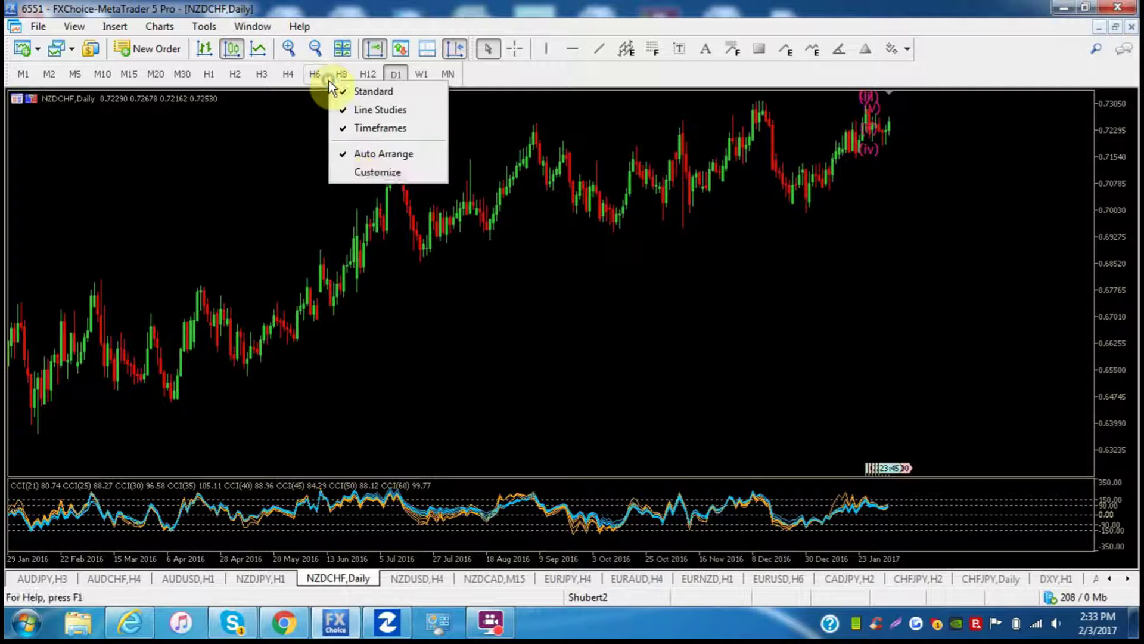
pyautogui.click(364, 171)
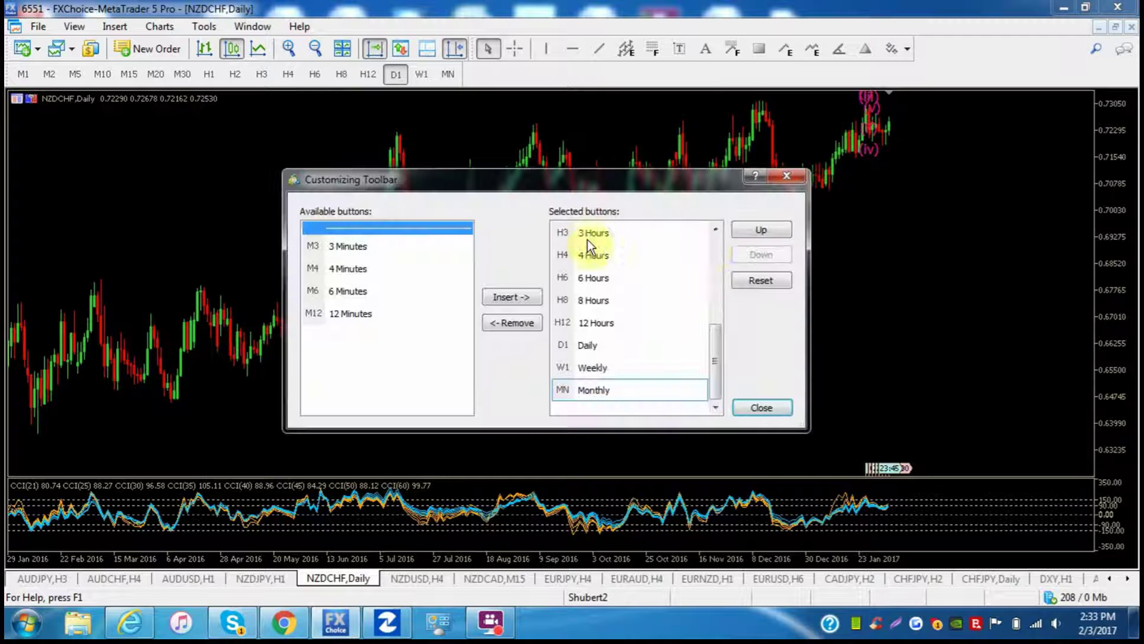
pyautogui.click(717, 245)
pyautogui.click(718, 244)
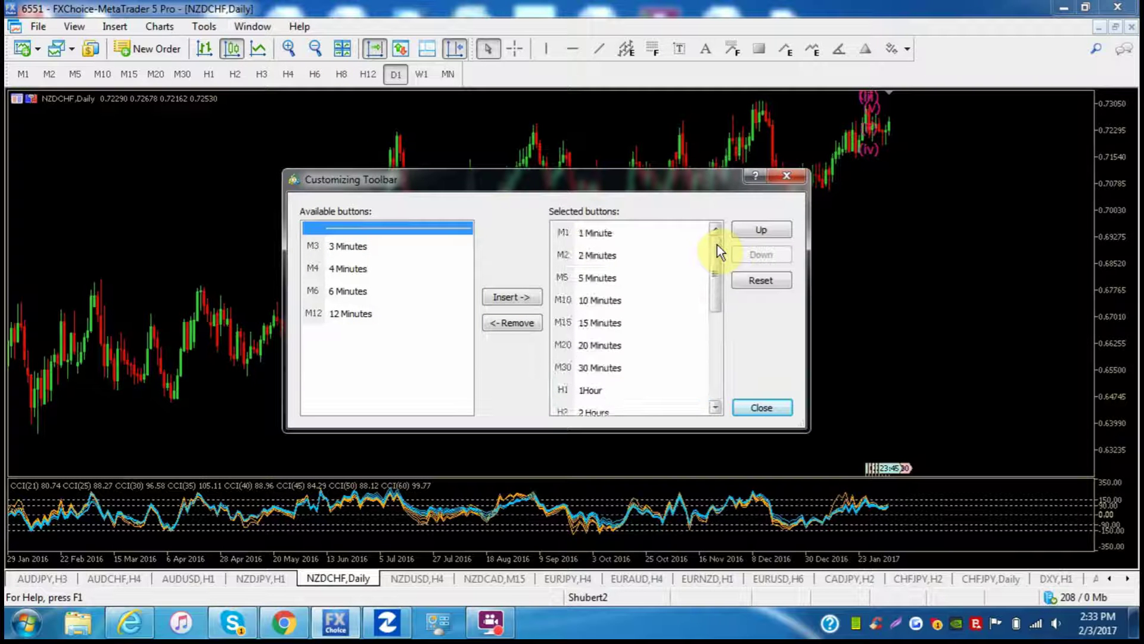
pyautogui.click(608, 257)
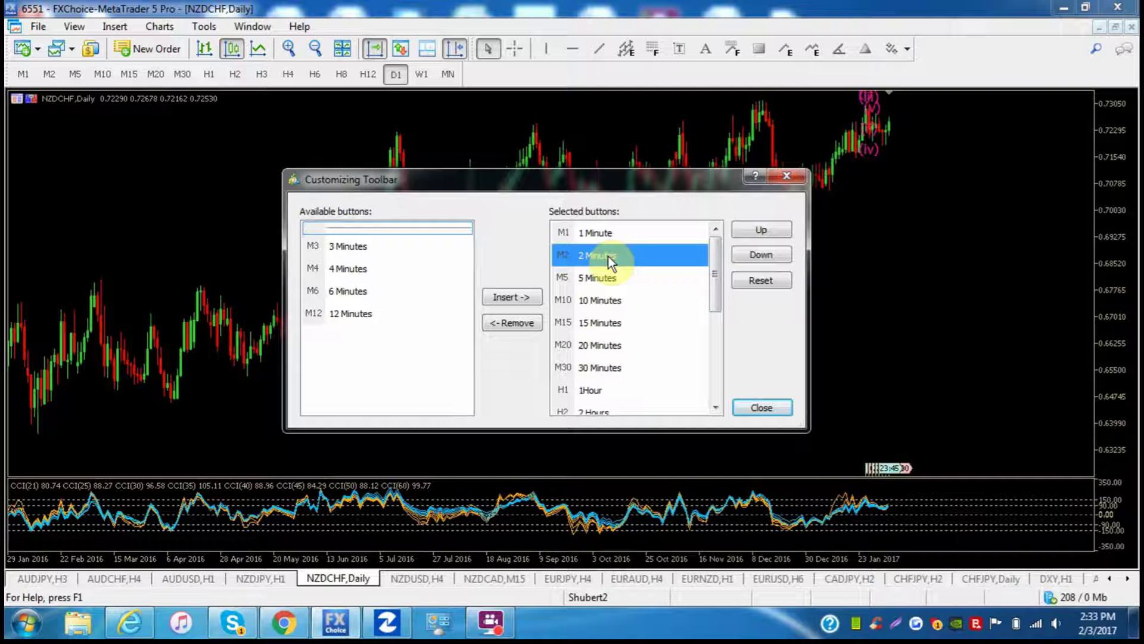
pyautogui.click(509, 317)
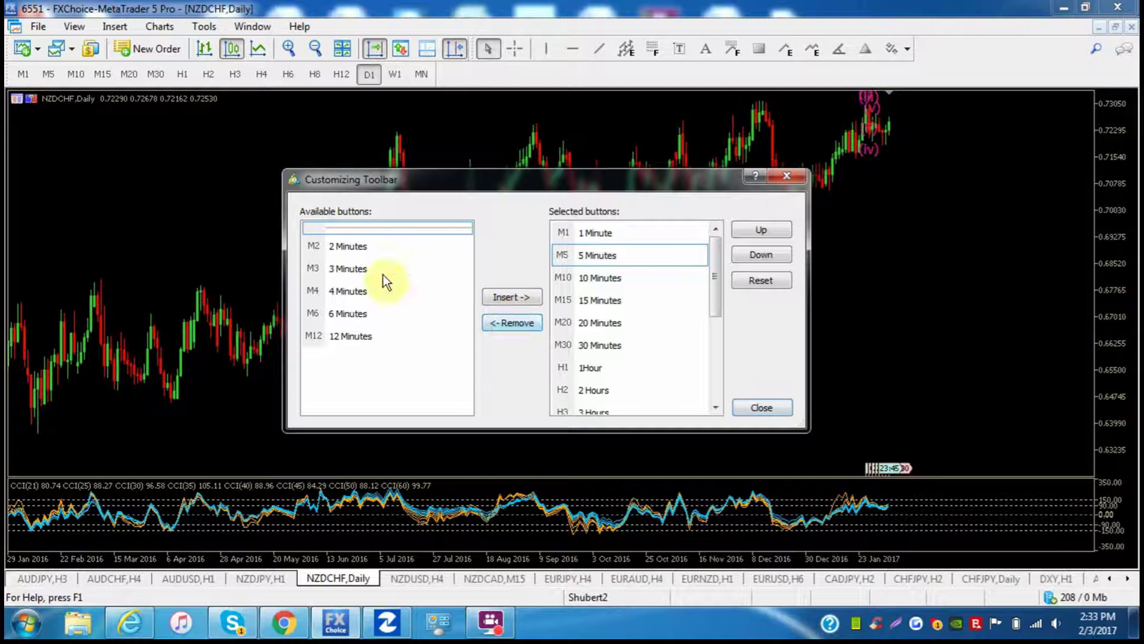
pyautogui.click(759, 404)
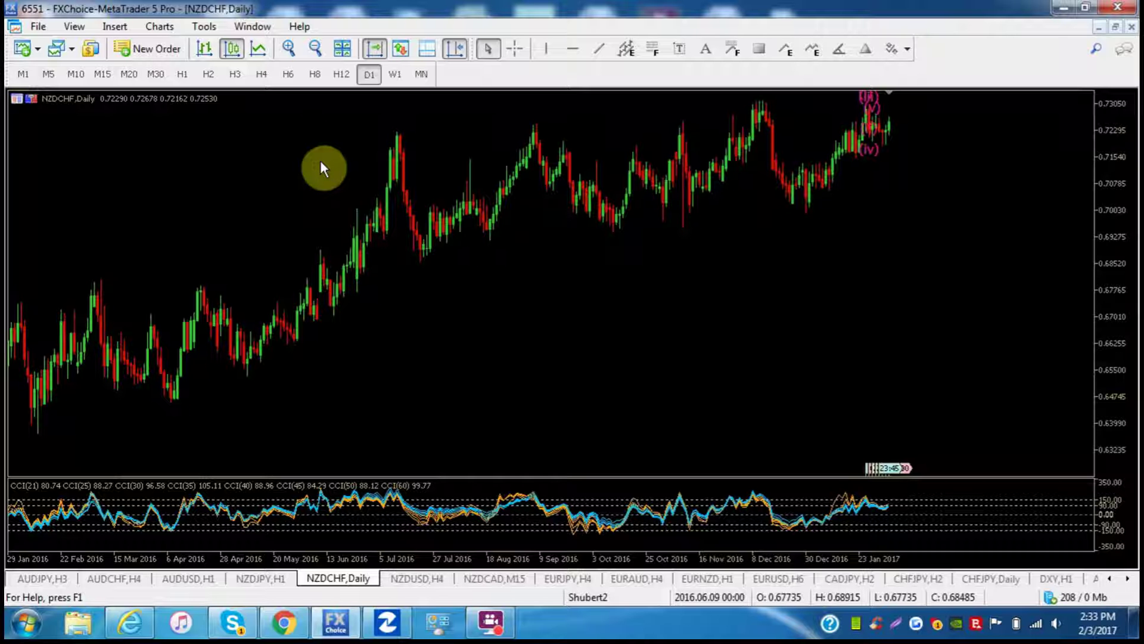
# Step the NZDCHF chart through H4, H3, H2 and H6 to settle on H8
pyautogui.click(275, 79)
pyautogui.click(247, 76)
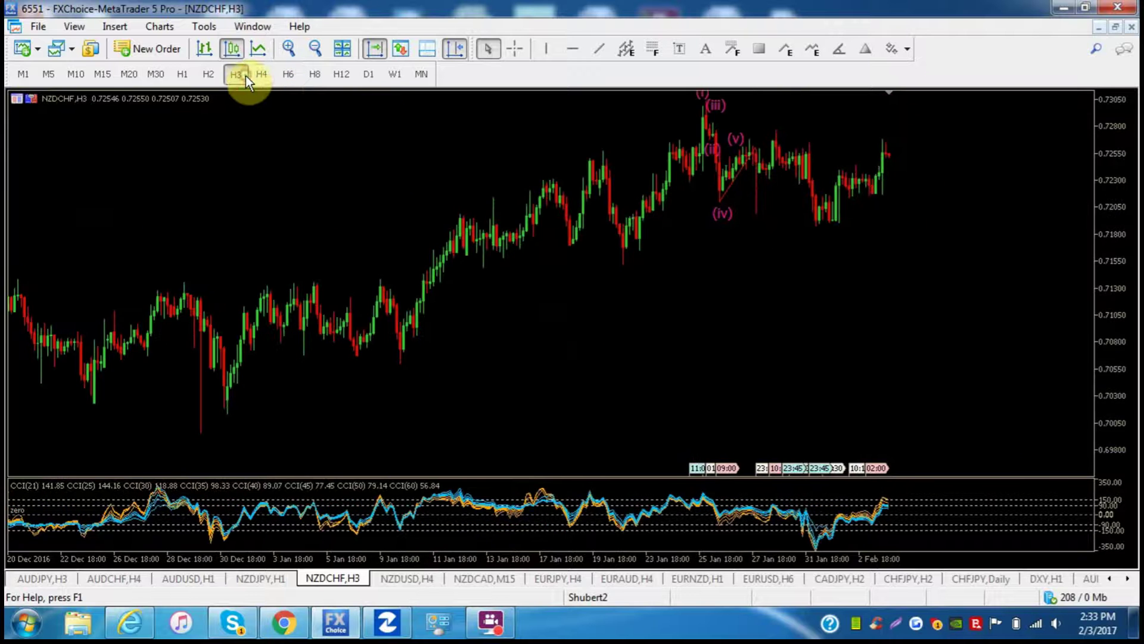
pyautogui.click(221, 74)
pyautogui.click(290, 75)
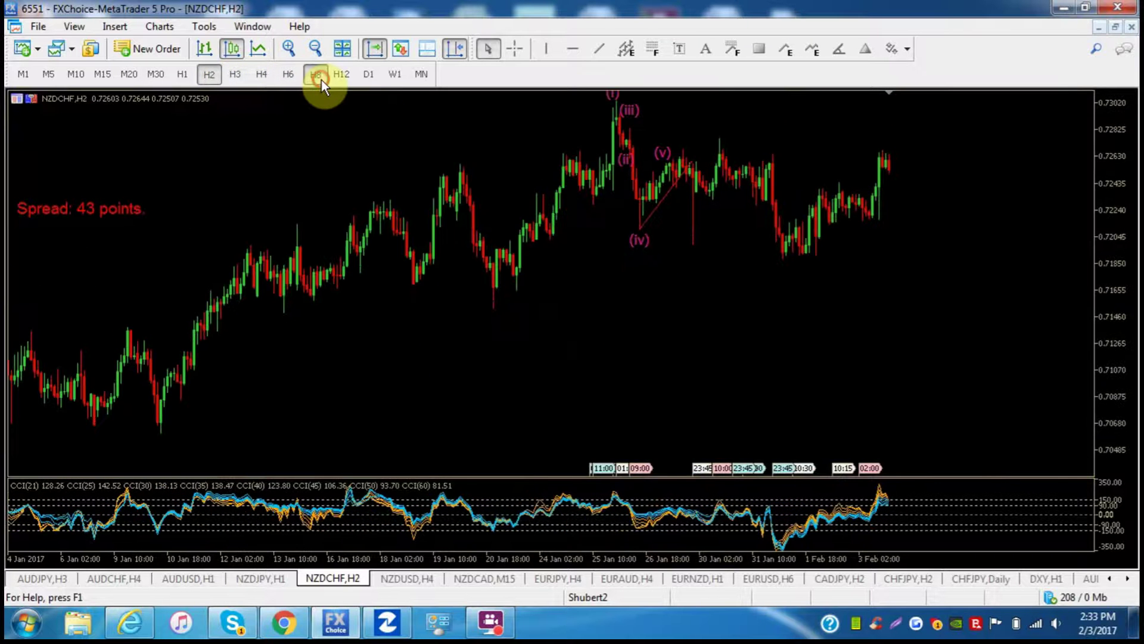
pyautogui.click(318, 75)
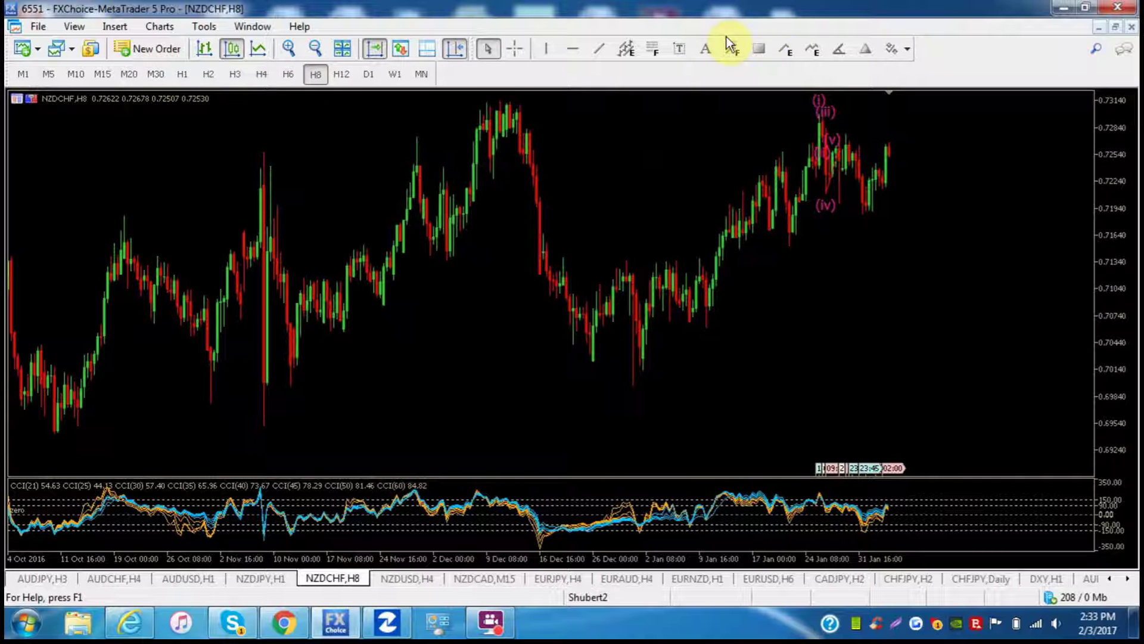
# Draw an Elliott corrective wave (a)(b)(c) below recent prices
pyautogui.click(783, 49)
pyautogui.click(862, 302)
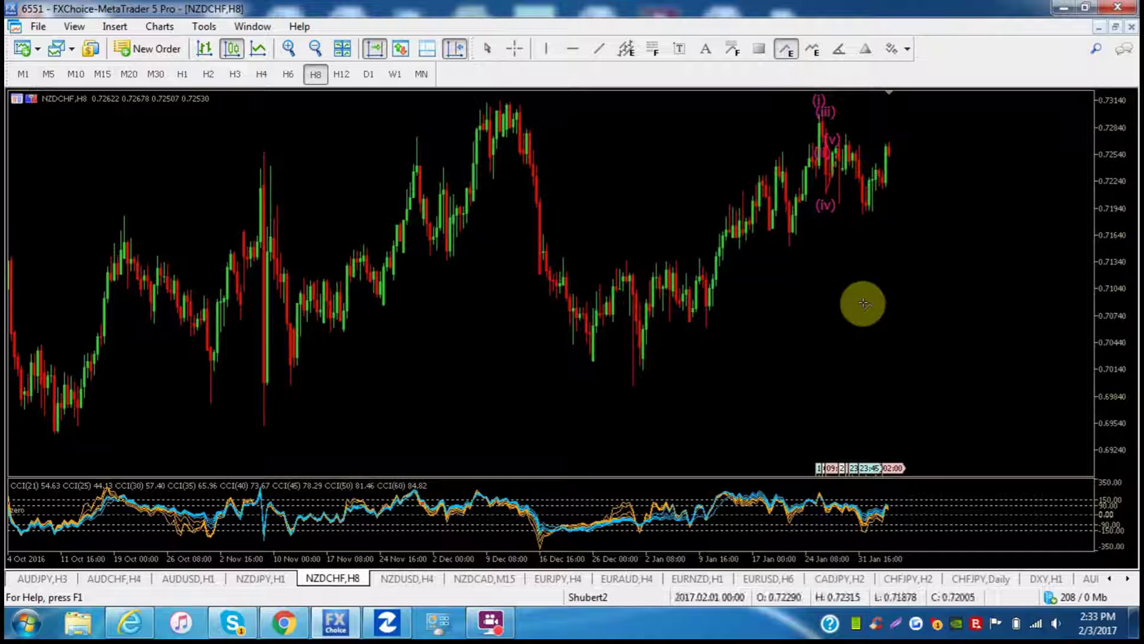
pyautogui.click(902, 284)
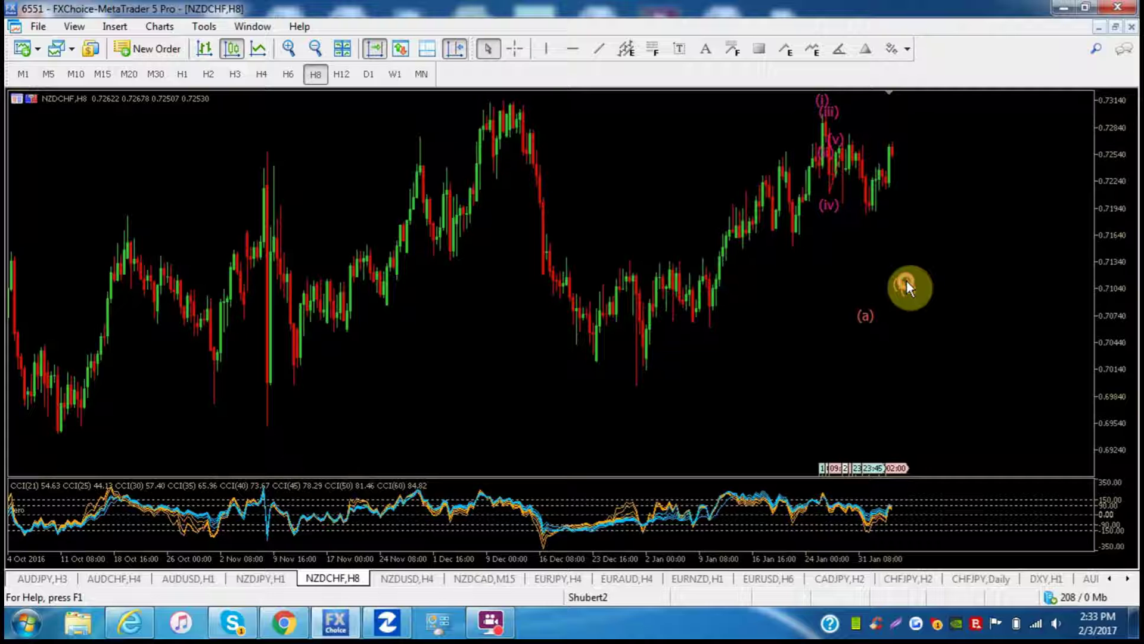
# Draw an Elliott impulse wave with five points labelled (i) through (v)
pyautogui.click(812, 50)
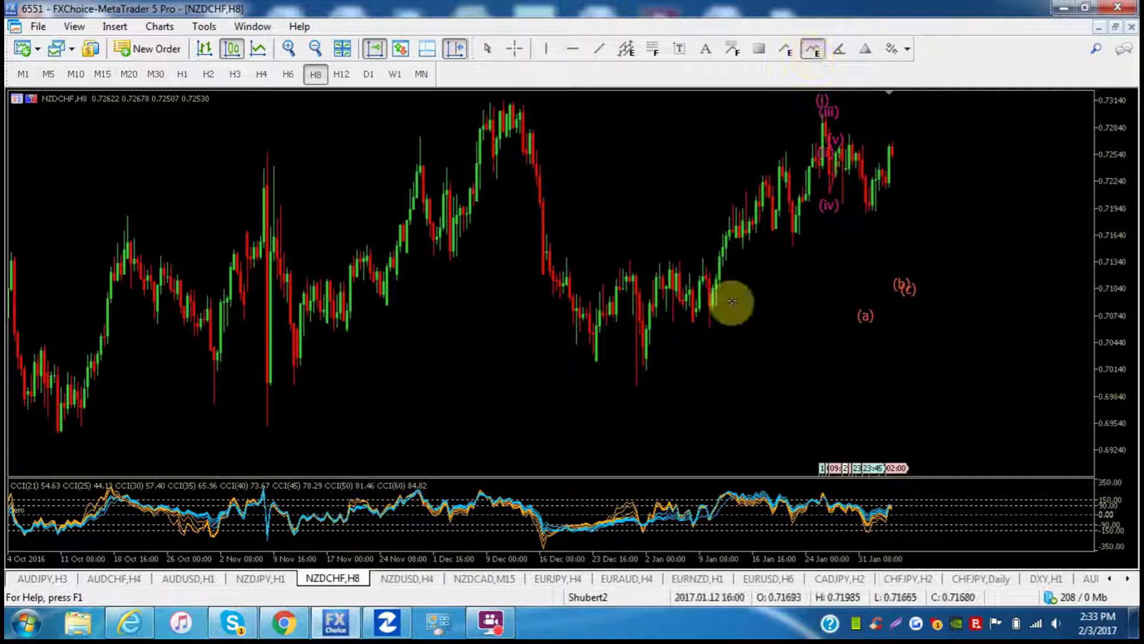
pyautogui.click(713, 374)
pyautogui.click(736, 333)
pyautogui.click(785, 377)
pyautogui.click(786, 299)
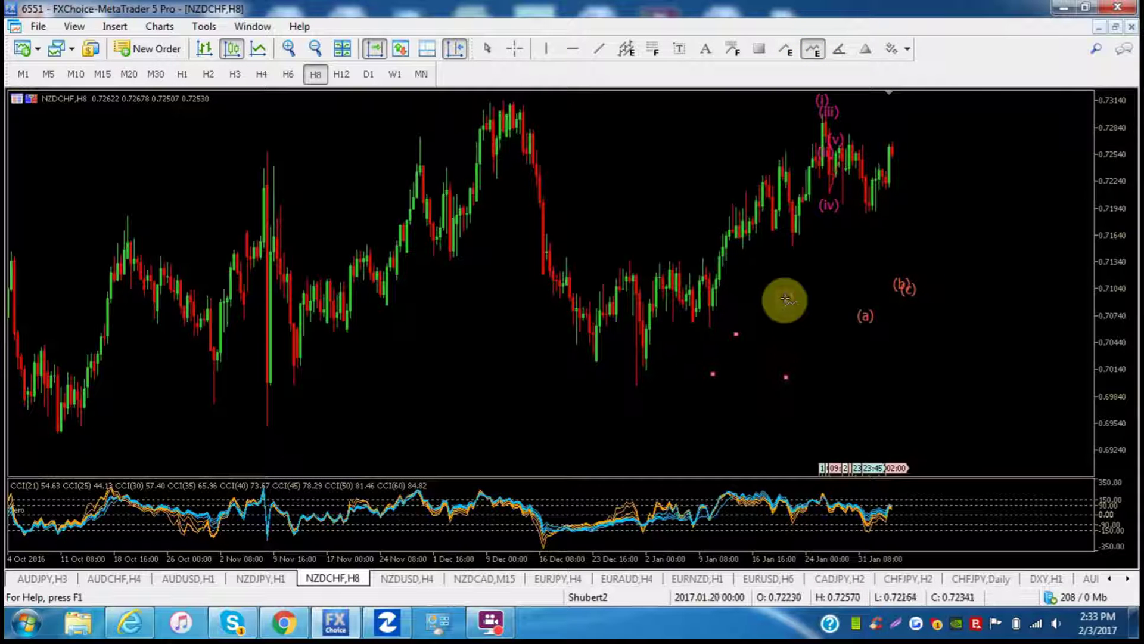
pyautogui.click(839, 282)
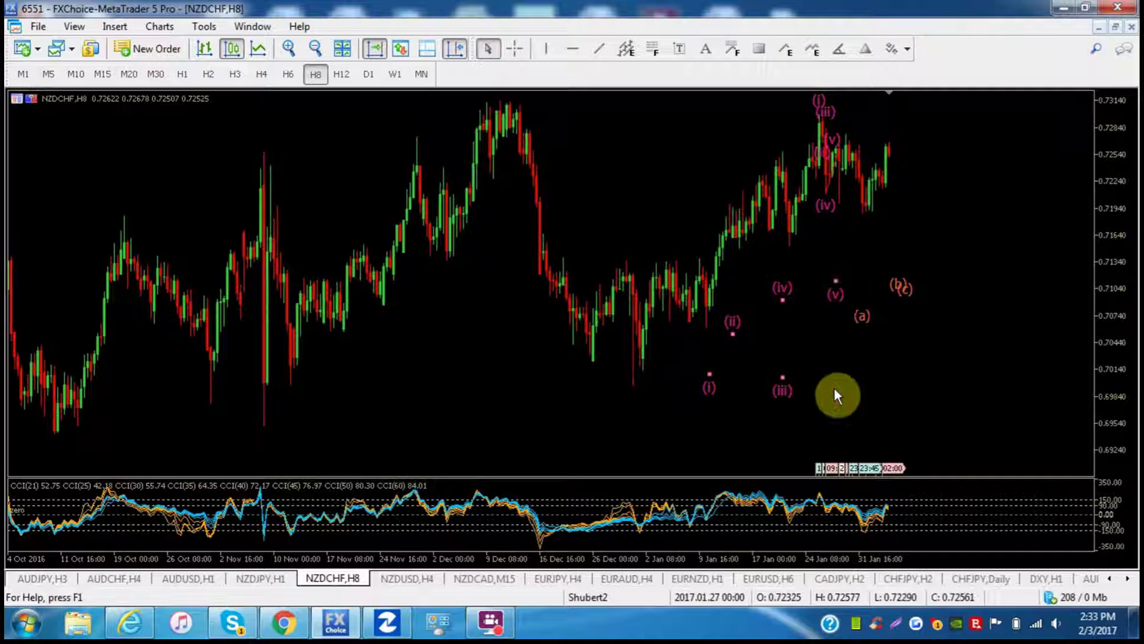
# Check the impulse wave's properties, then delete the (i)–(v) impulse labels
pyautogui.rightClick(833, 287)
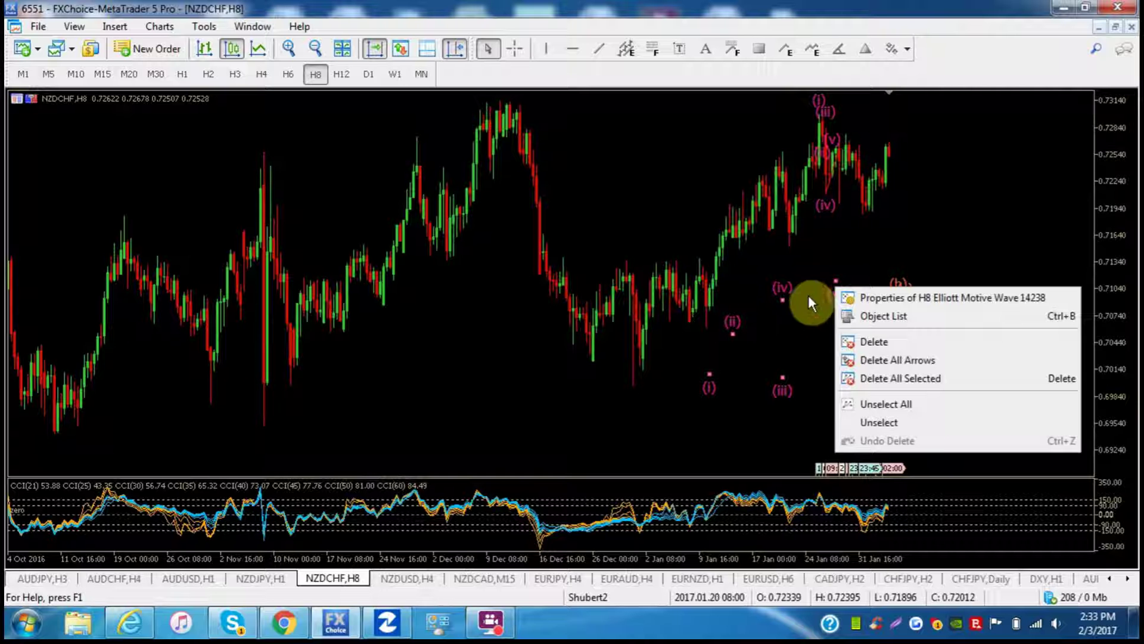
pyautogui.click(861, 302)
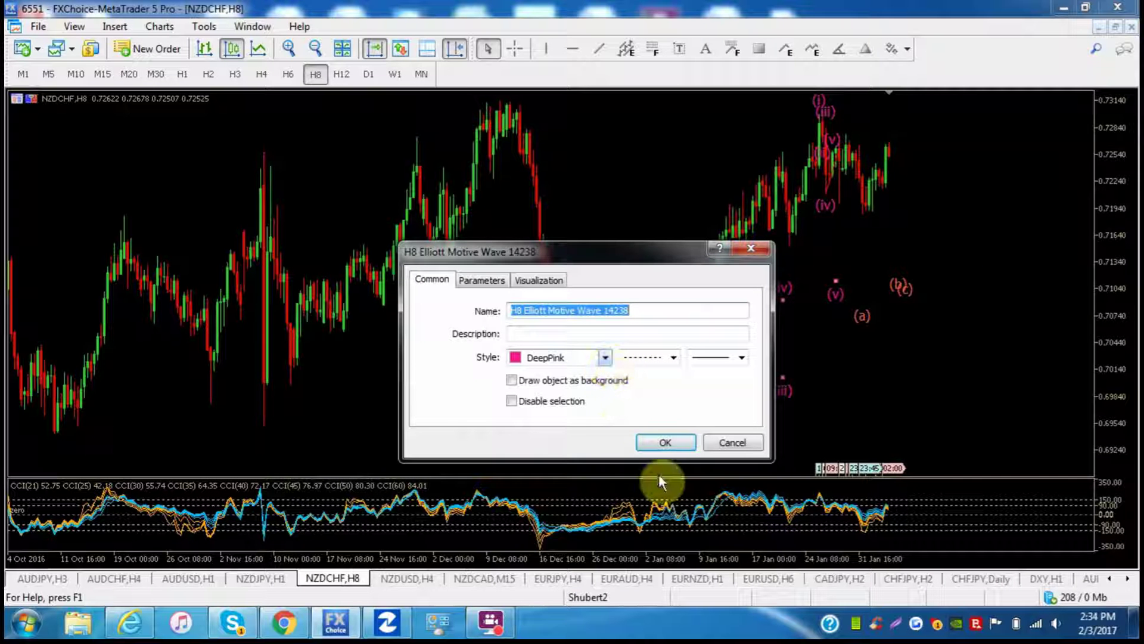
pyautogui.click(656, 448)
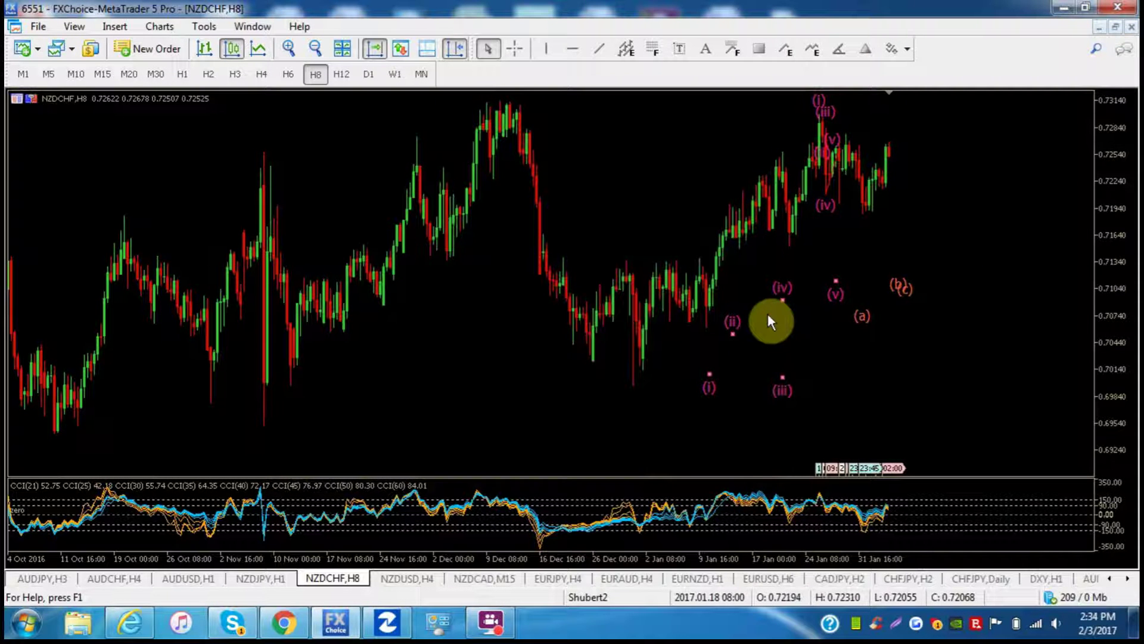
pyautogui.rightClick(783, 299)
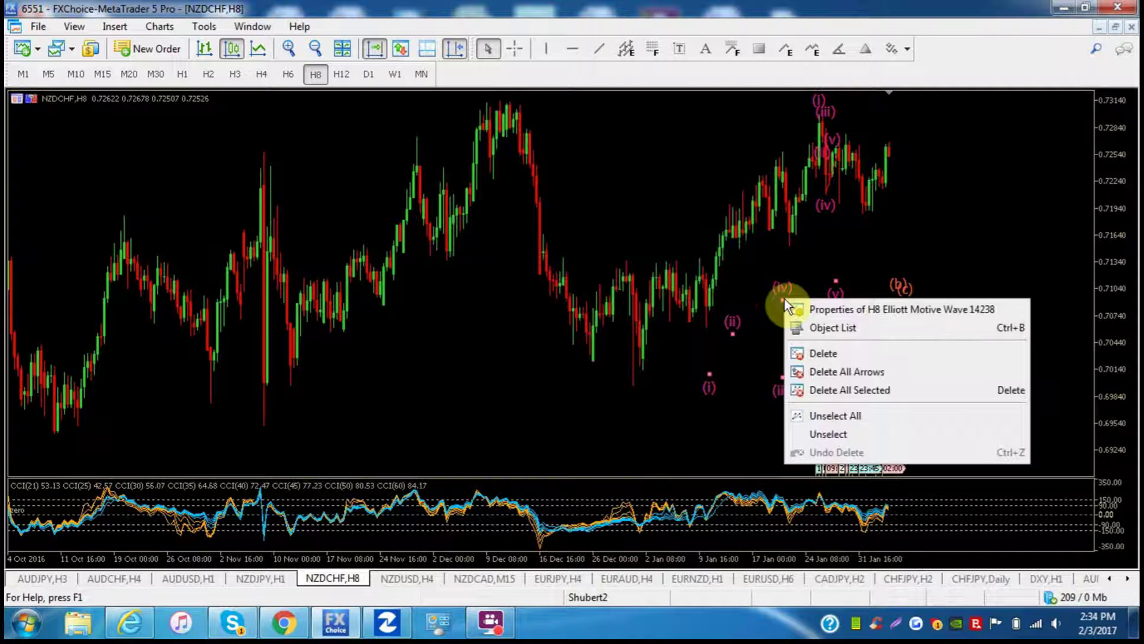
pyautogui.click(820, 355)
# Delete the (a)–(c) corrective wave labels from the chart
pyautogui.click(862, 314)
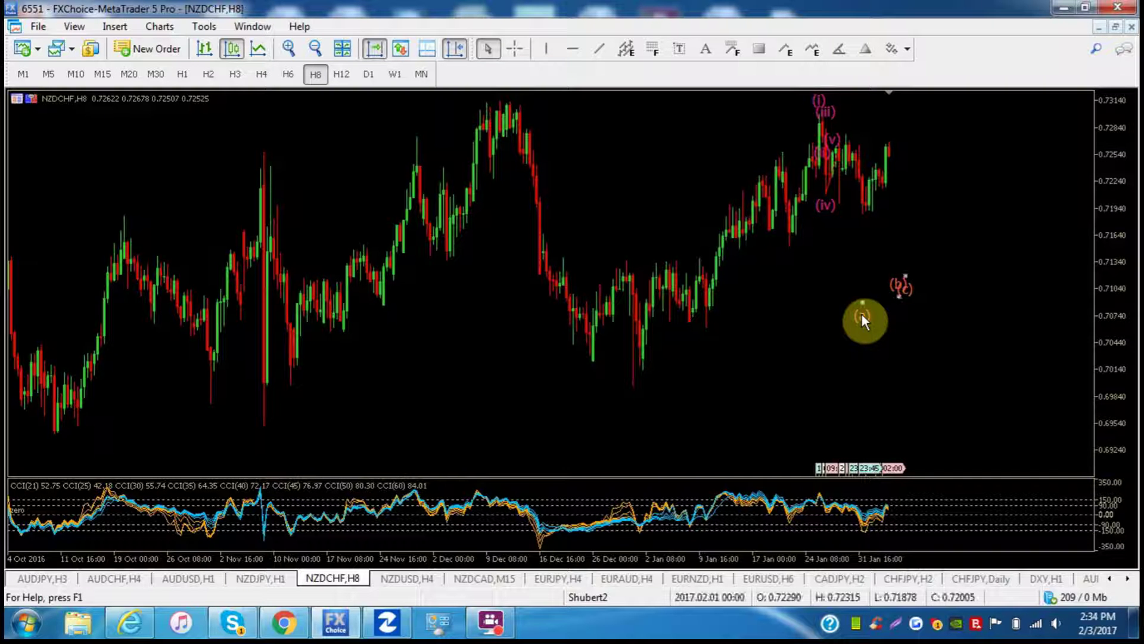
pyautogui.rightClick(861, 315)
pyautogui.click(877, 367)
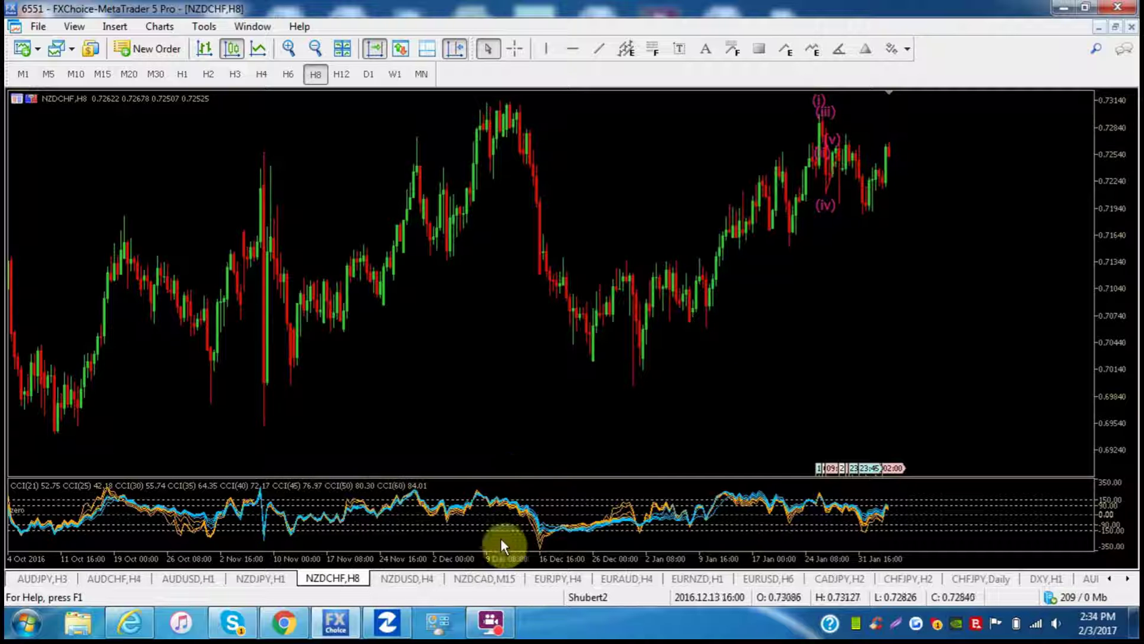
pyautogui.click(494, 622)
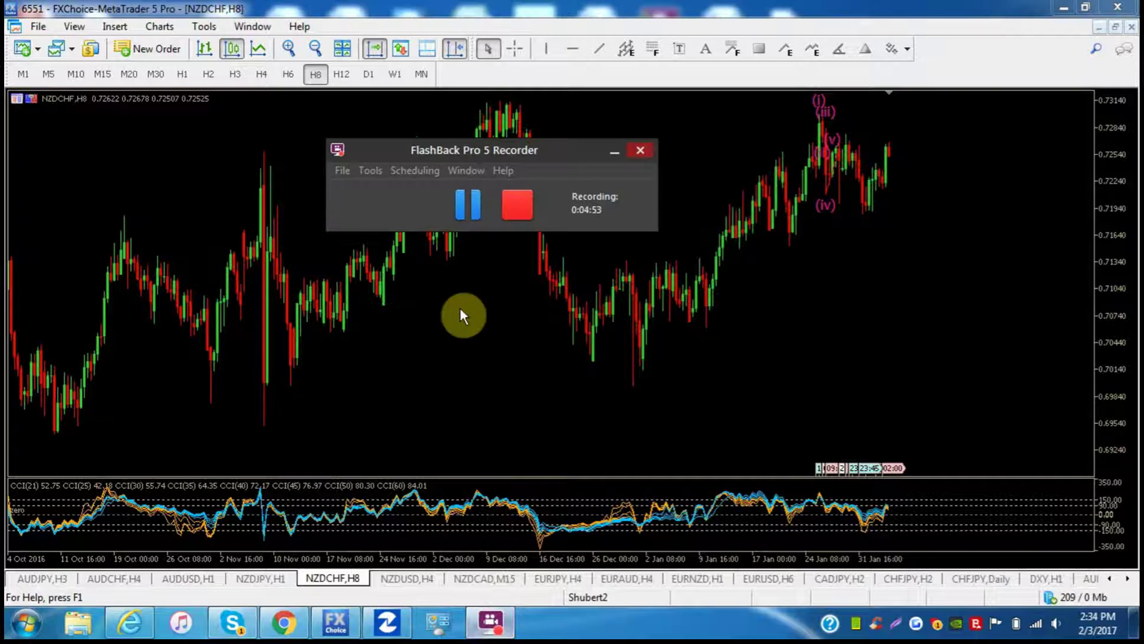